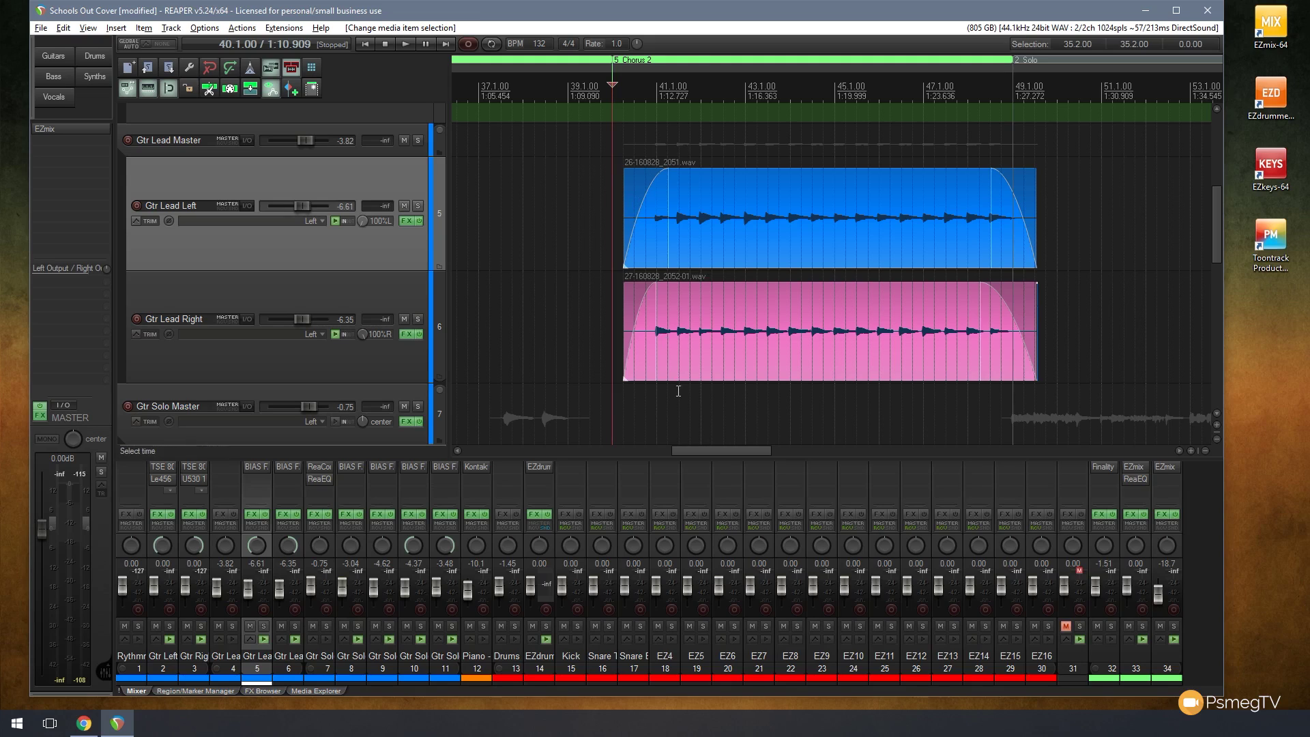
Place the edit cursor at 42.4 and select the pink Gtr Lead Right item
scroll(688, 368, up, 1)
drag(695, 454, 732, 443)
click(725, 413)
scroll(718, 409, up, 5)
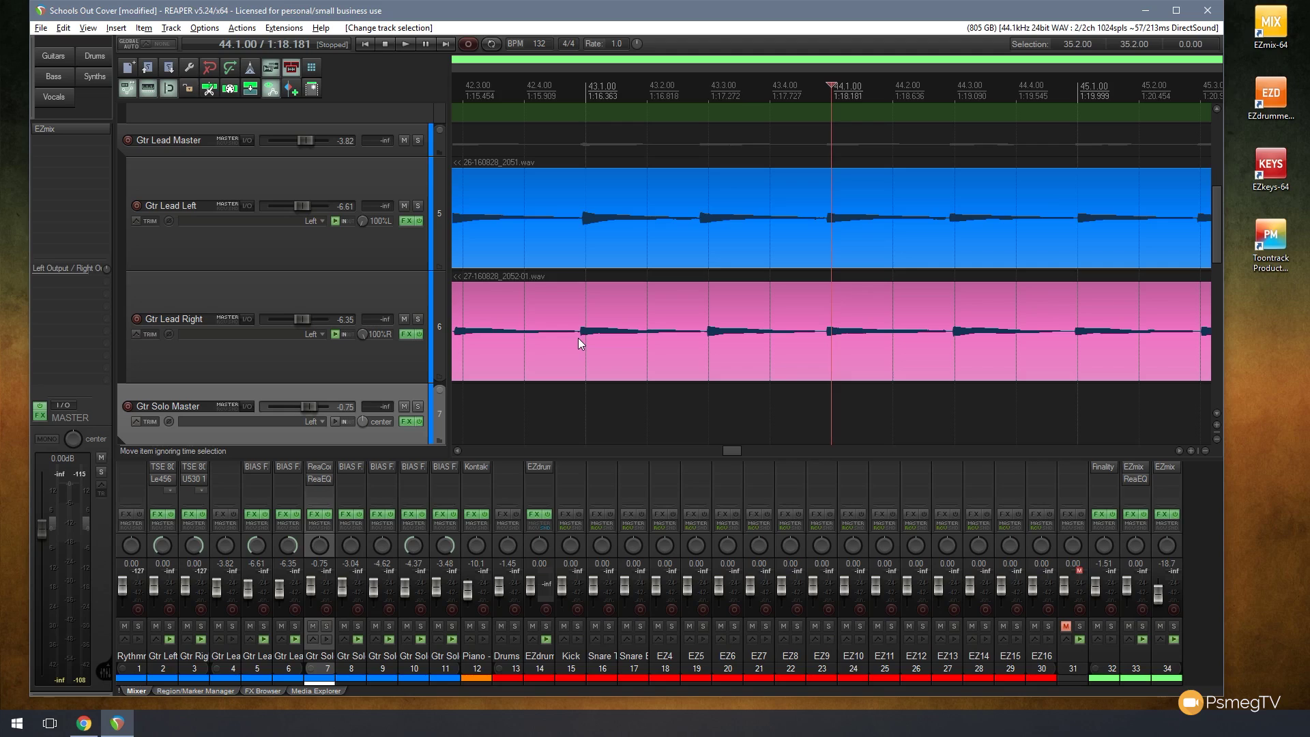
scroll(579, 338, down, 4)
scroll(578, 338, down, 2)
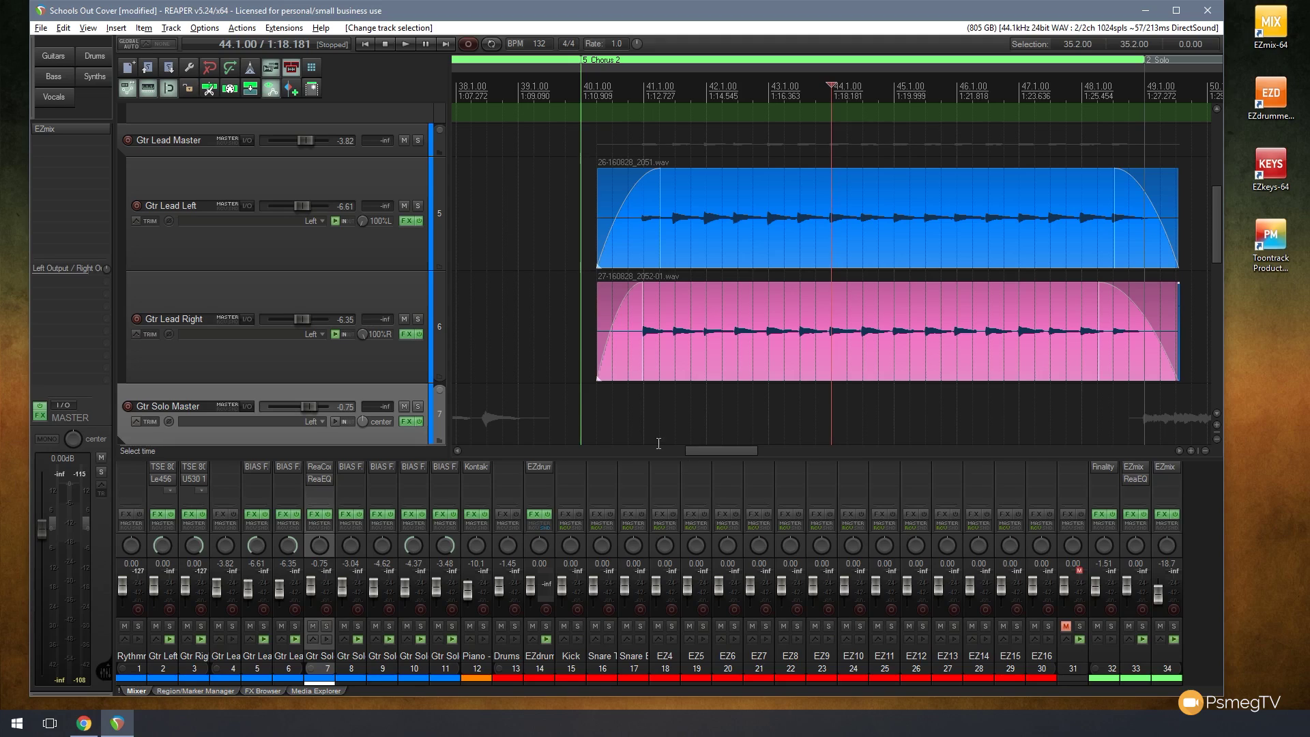
click(715, 451)
drag(715, 449, 724, 449)
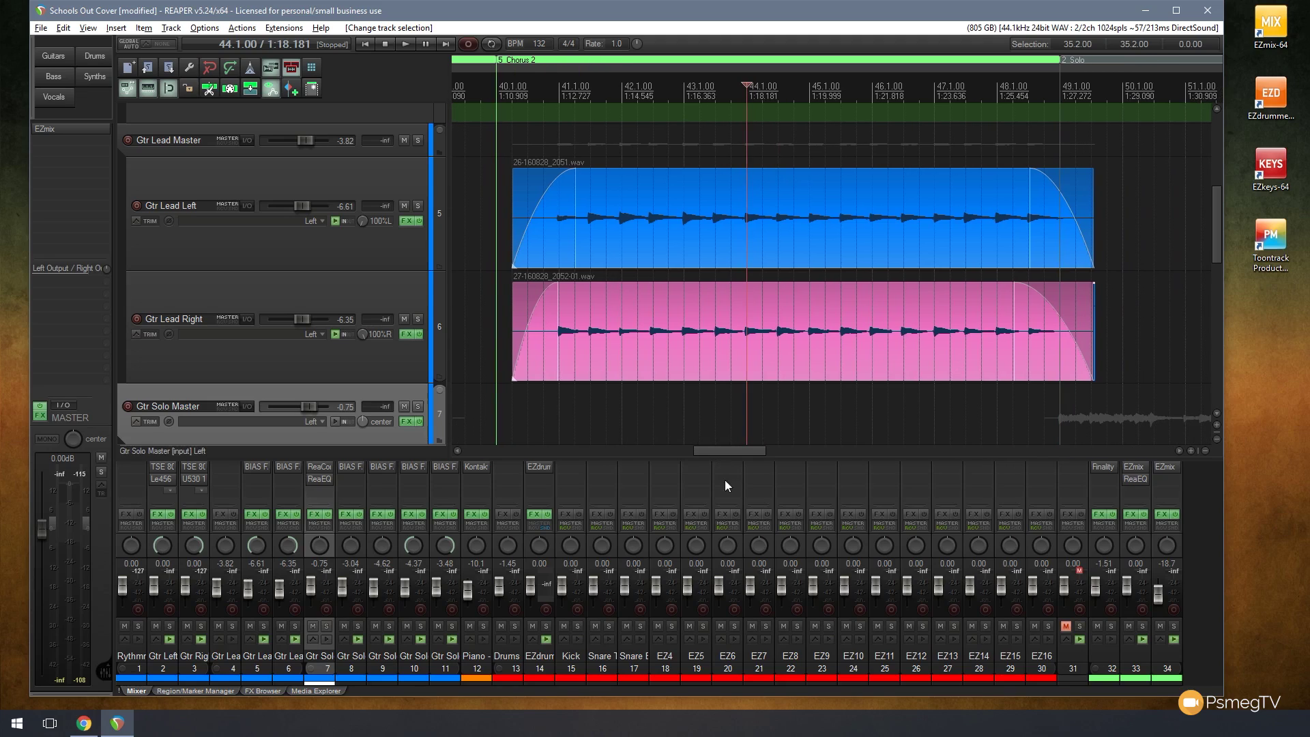
click(664, 318)
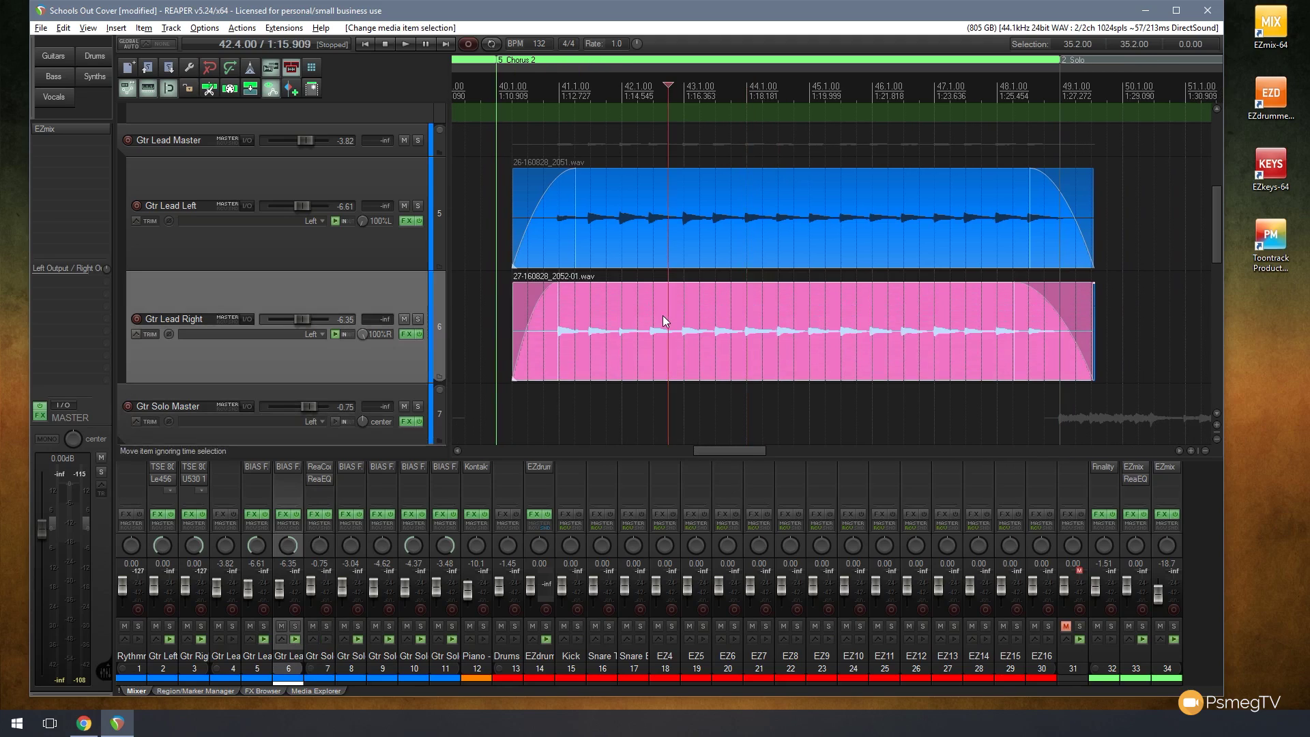
Calculate transient guides on the pink Gtr Lead Right item from its Stretch markers menu
right_click(632, 296)
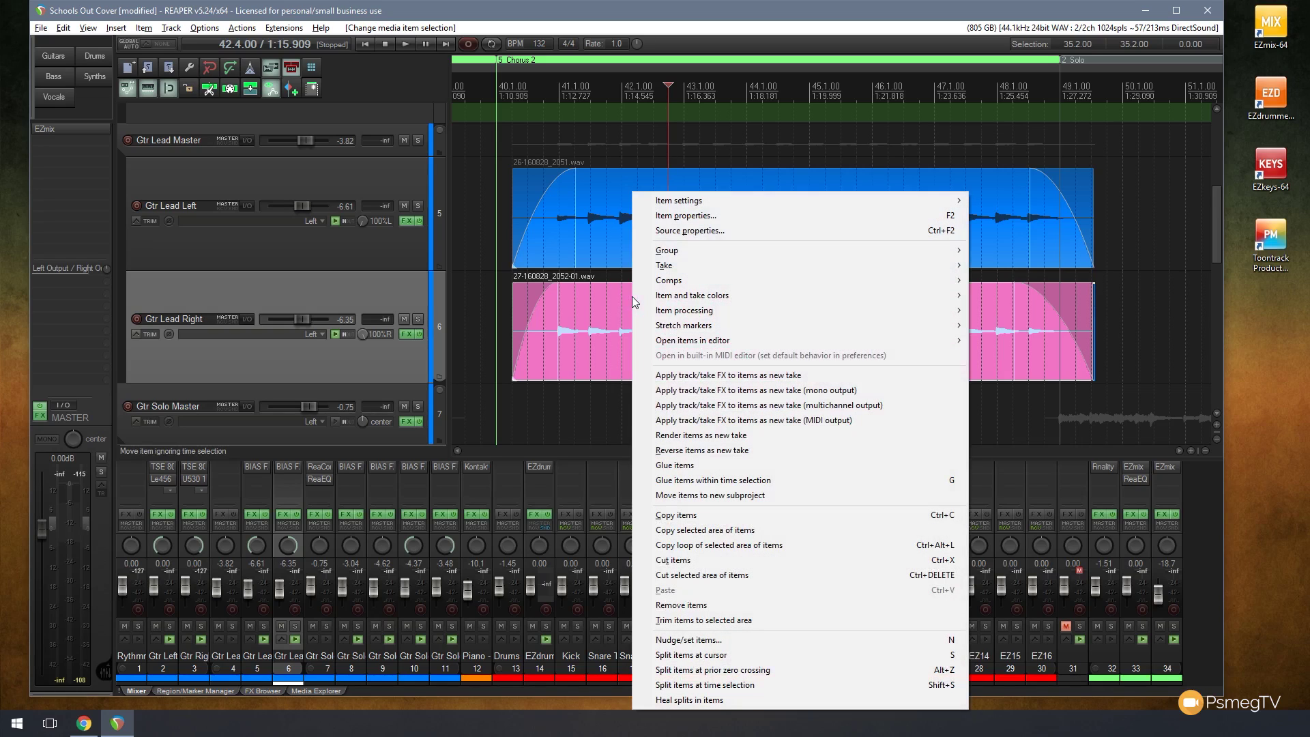
mouse_move(679, 328)
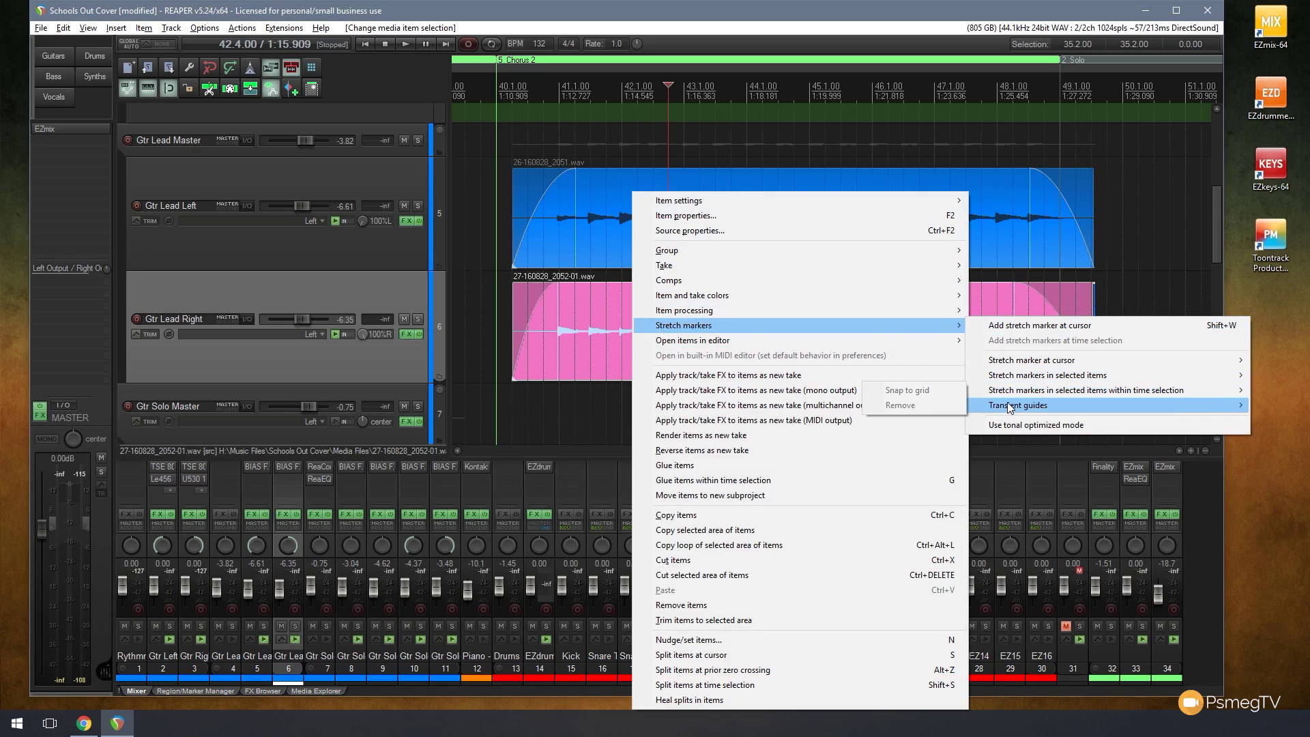
mouse_move(1008, 408)
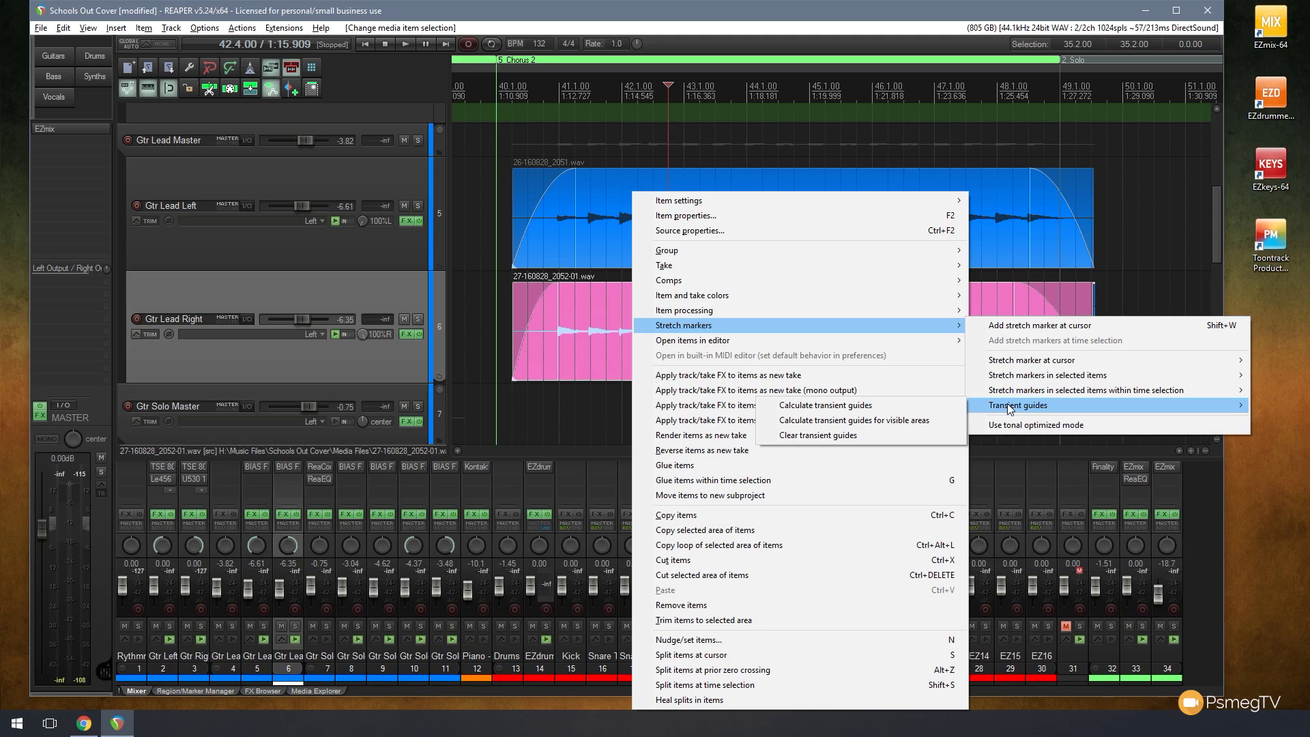
click(899, 422)
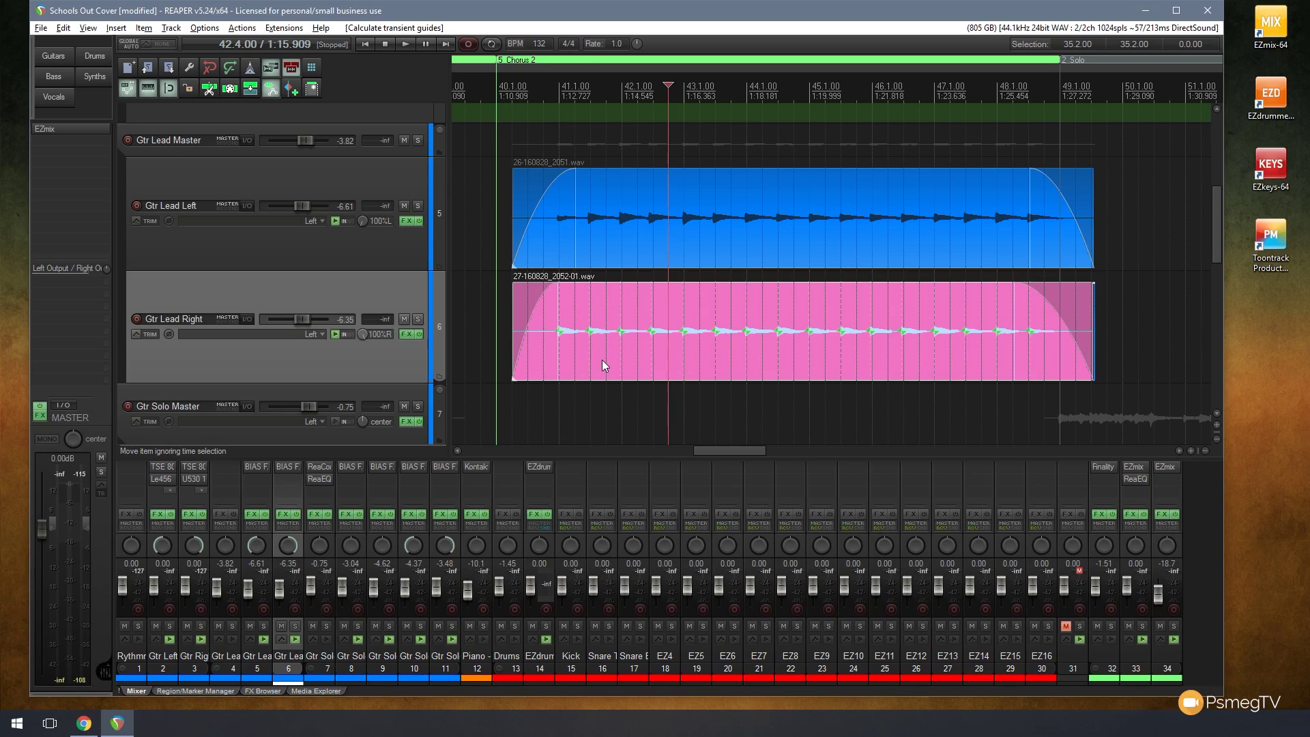
Zoom in and enlarge the Gtr Lead Right track to show transients around bars 41–43
scroll(602, 359, up, 2)
scroll(636, 351, up, 3)
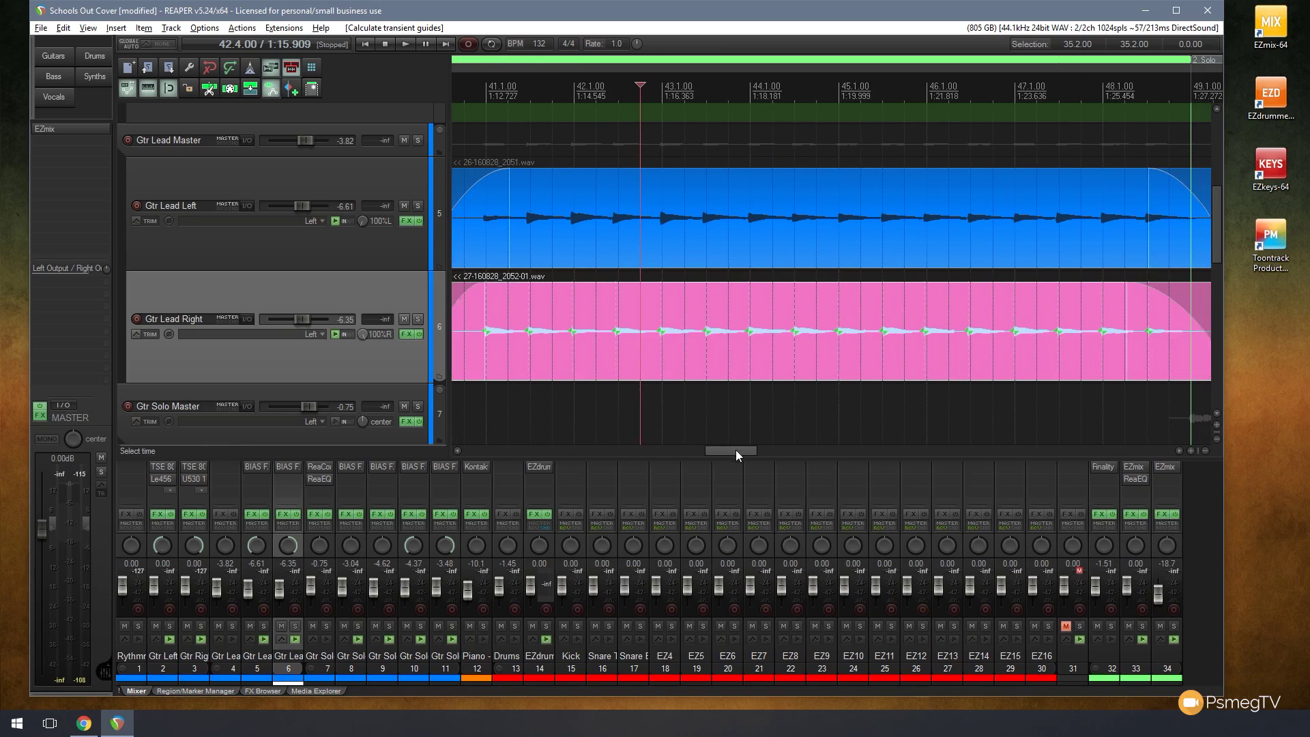
scroll(636, 351, up, 2)
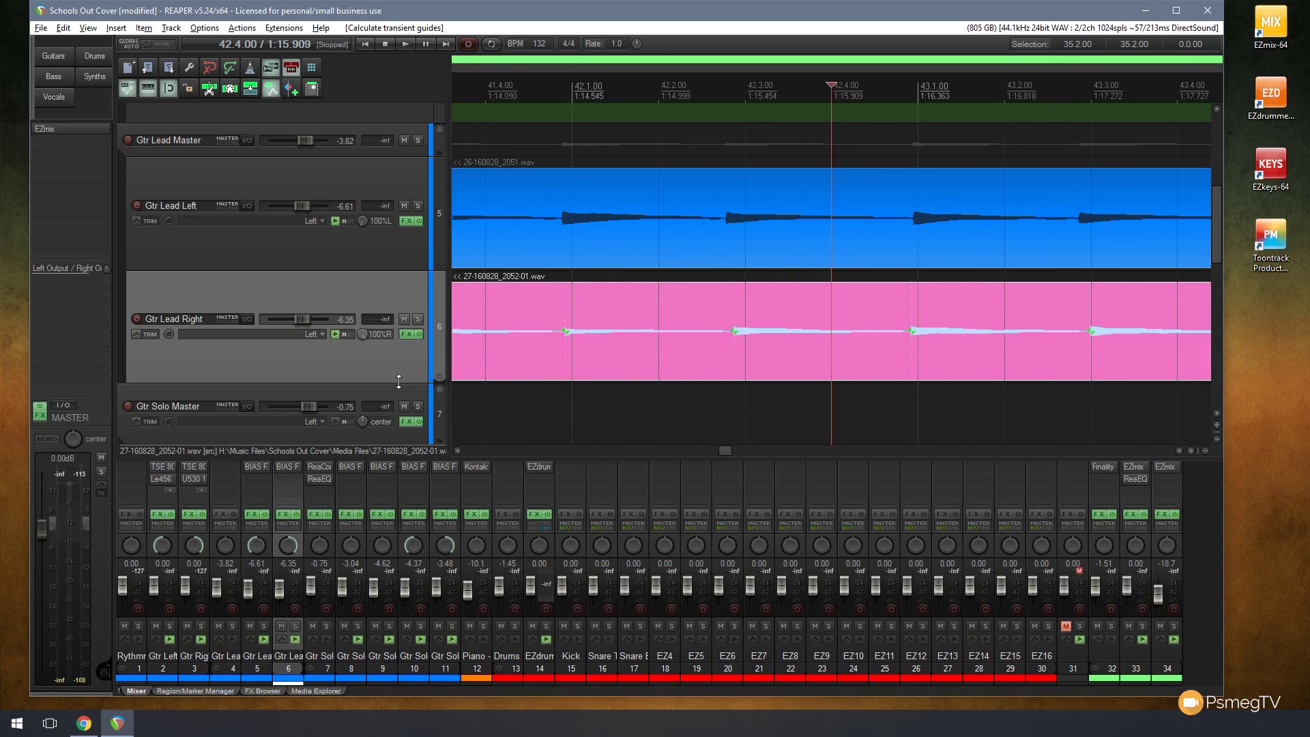
scroll(529, 403, up, 2)
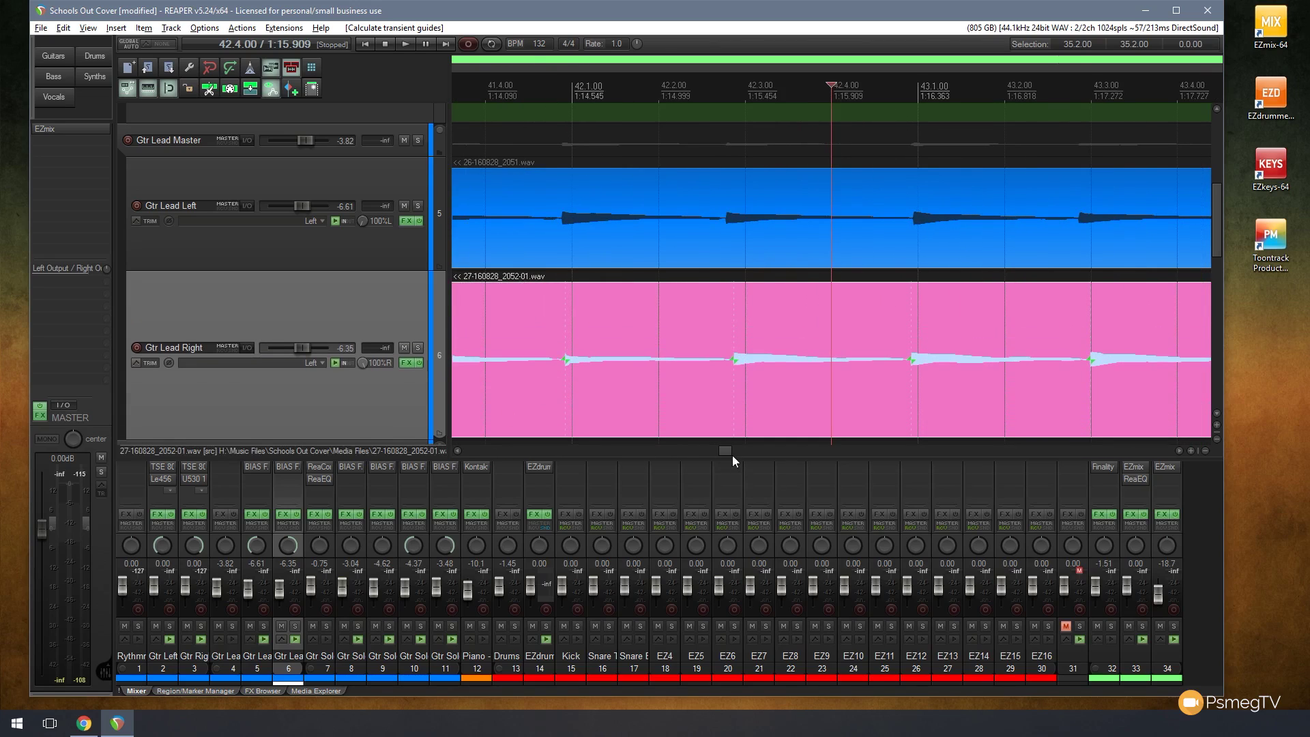
scroll(726, 452, right, 1)
drag(726, 451, 722, 452)
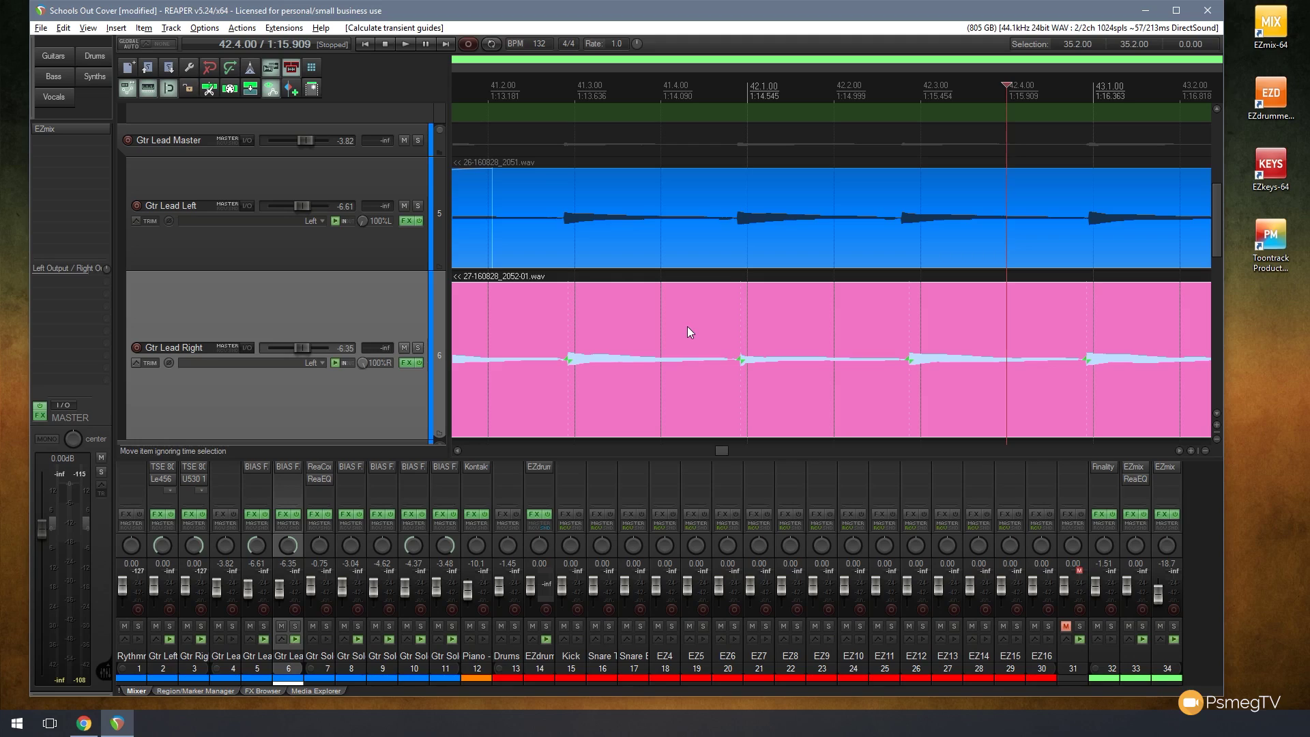
Add stretch markers at four transients, giving rates 1.00x, 0.98x, 1.02x and 1.00x
click(742, 362)
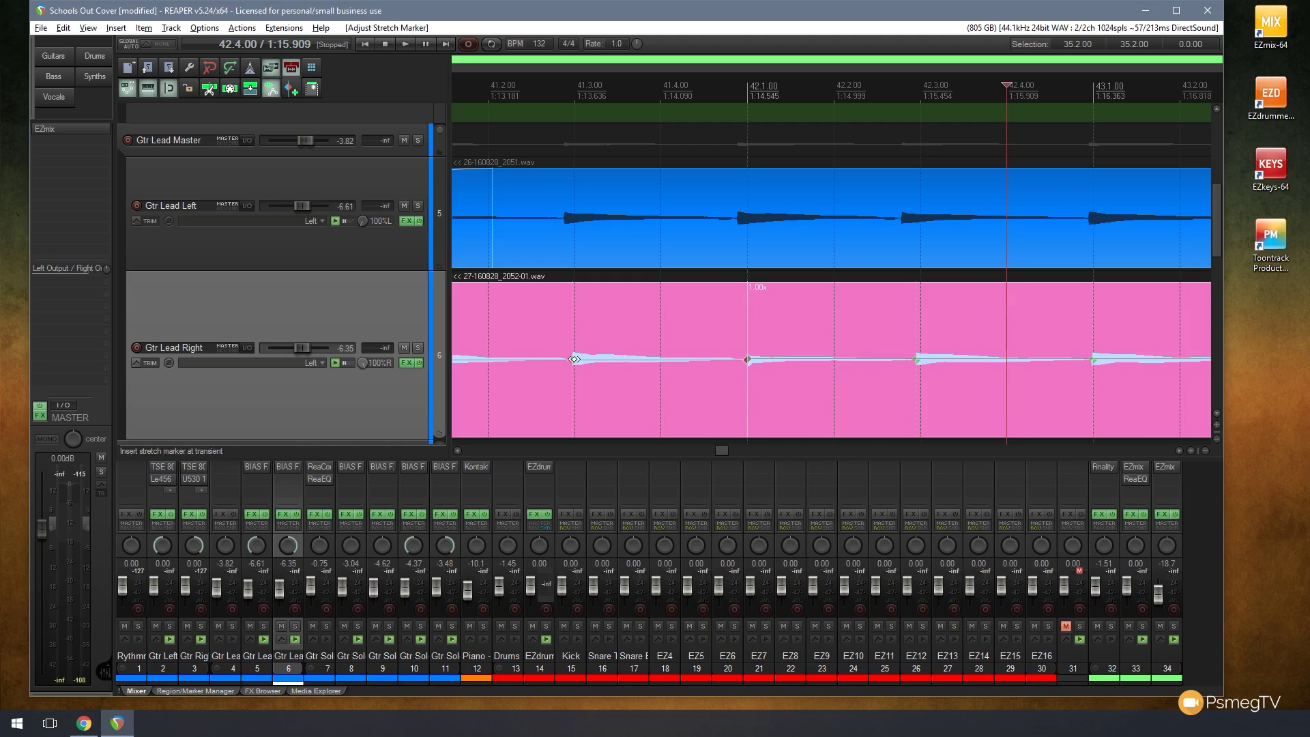
click(574, 359)
drag(915, 359, 921, 359)
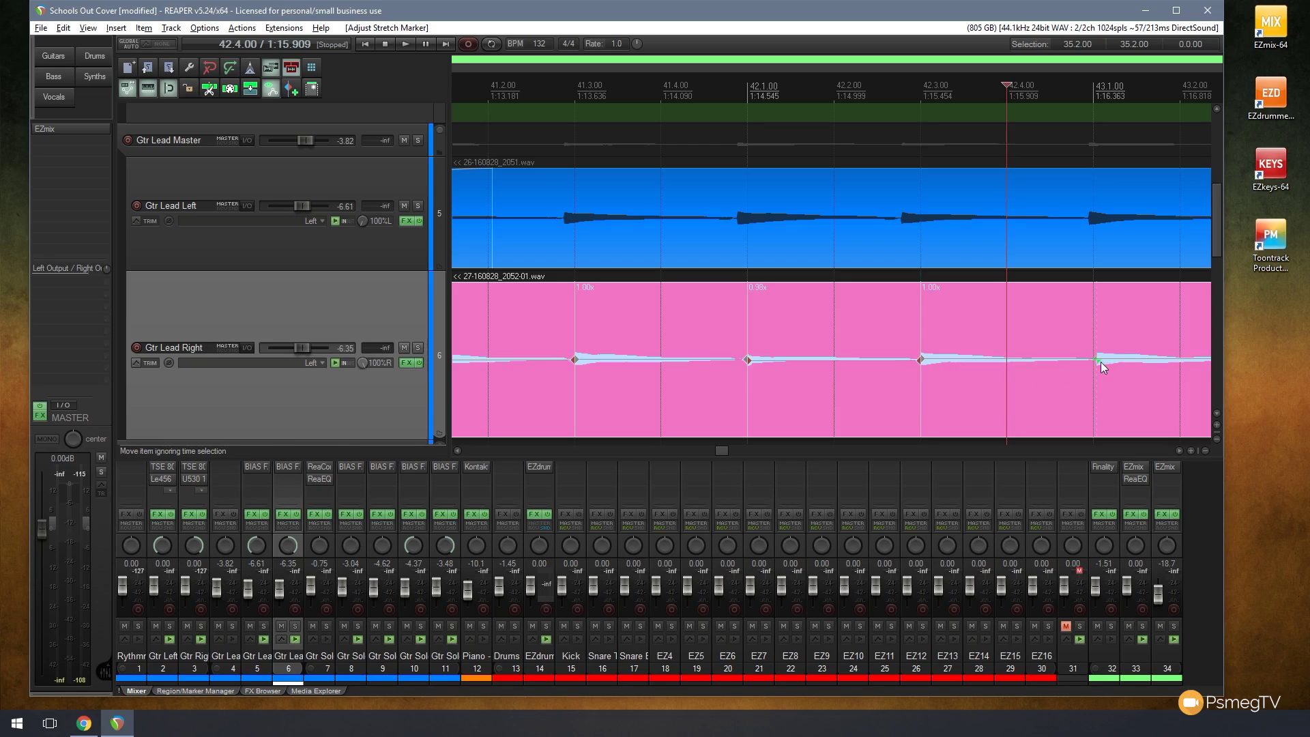
drag(1100, 363, 1090, 360)
Calculate transient guides for the visible area on the blue Gtr Lead Left item
click(596, 187)
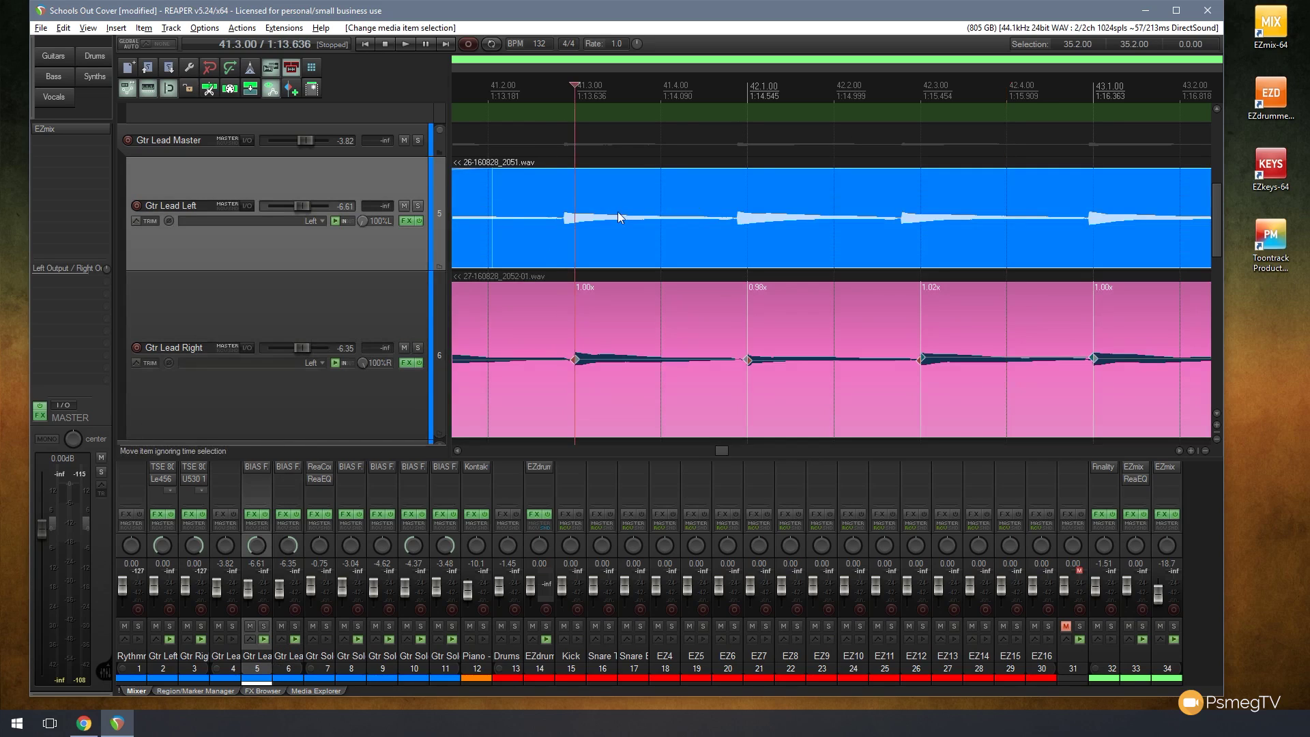
right_click(642, 193)
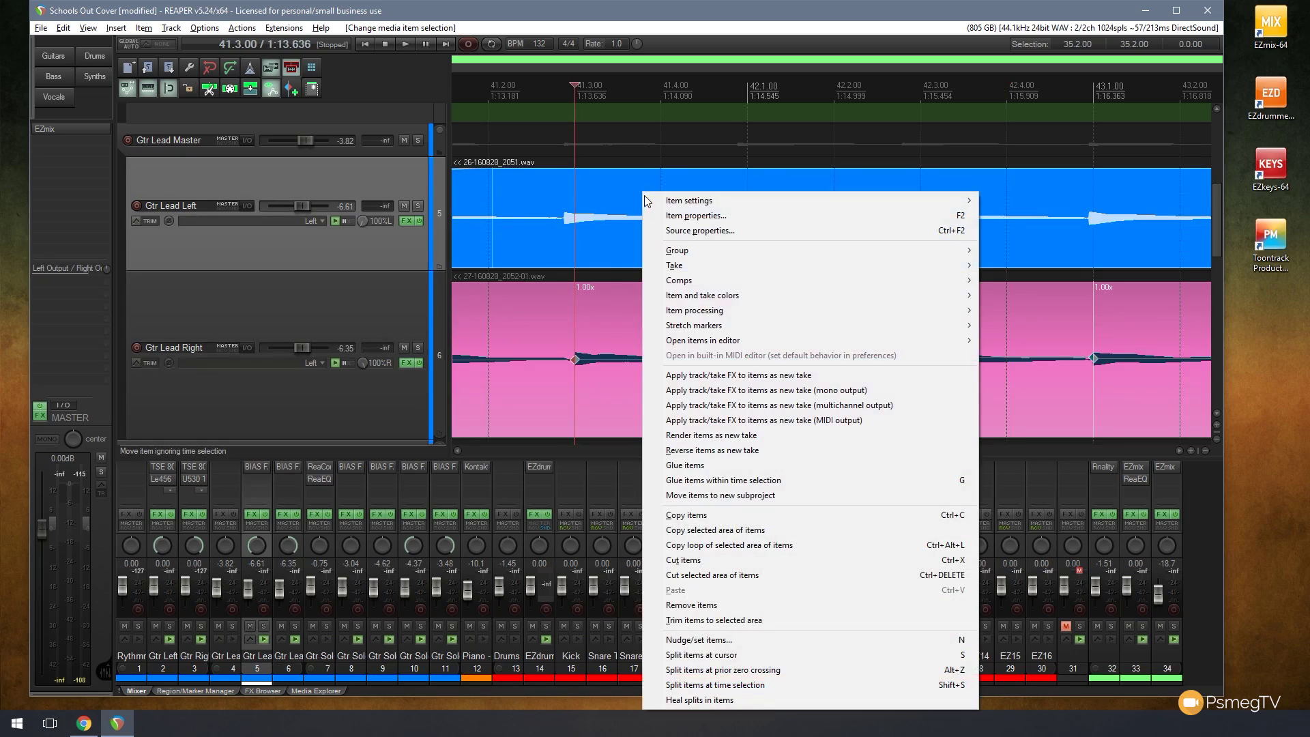
mouse_move(703, 325)
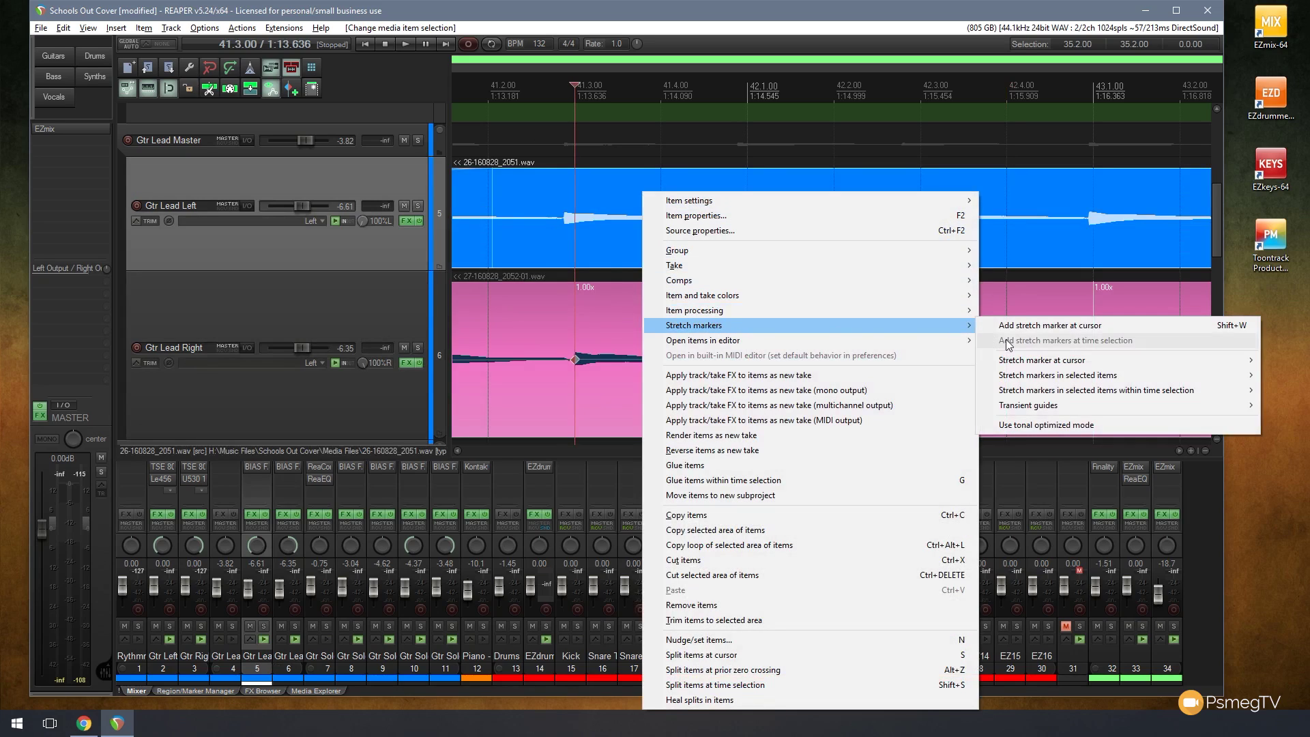
mouse_move(1023, 408)
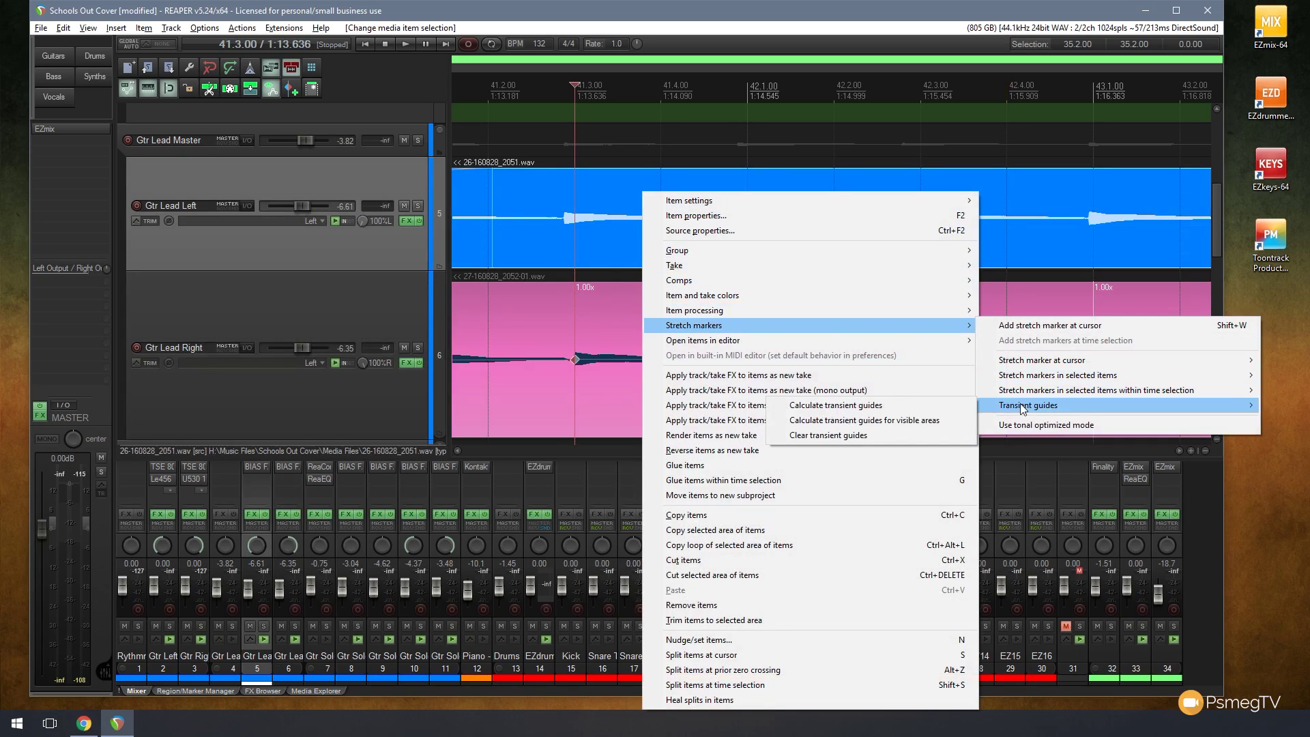
click(871, 420)
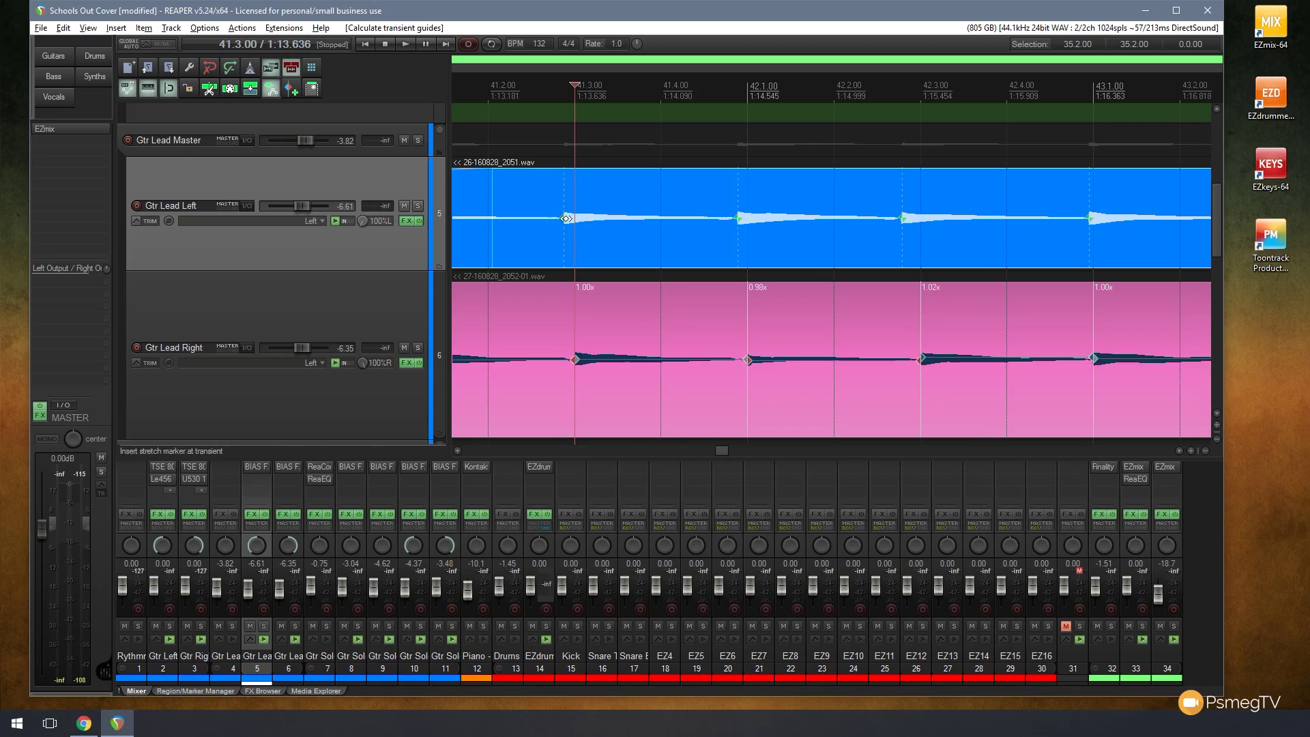
Add stretch markers aligned to 41.3, 42.1, 42.3 and 43.1 on the blue item
double_click(567, 218)
drag(566, 218, 574, 218)
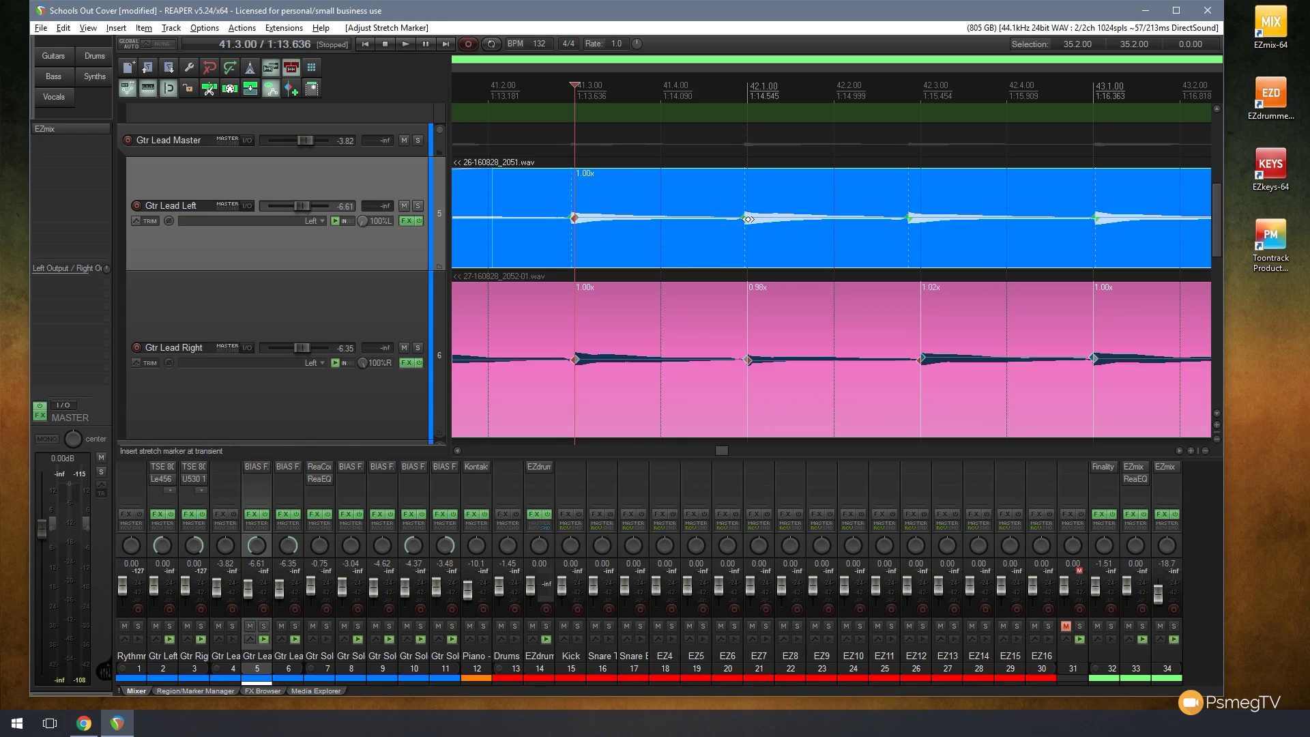
double_click(746, 218)
double_click(908, 217)
drag(908, 218, 920, 217)
double_click(1106, 218)
drag(1106, 218, 1093, 218)
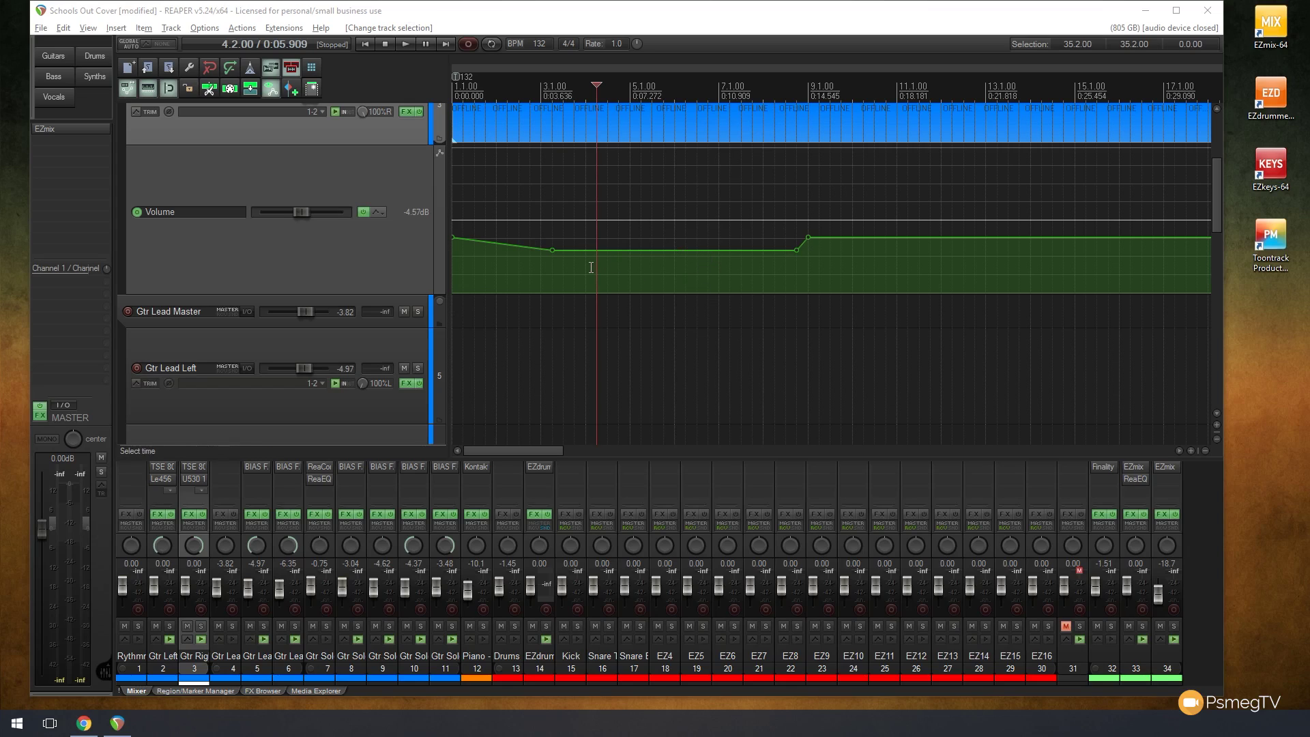
Select the Volume envelope point at 3.2.00 and browse its options menu
click(553, 249)
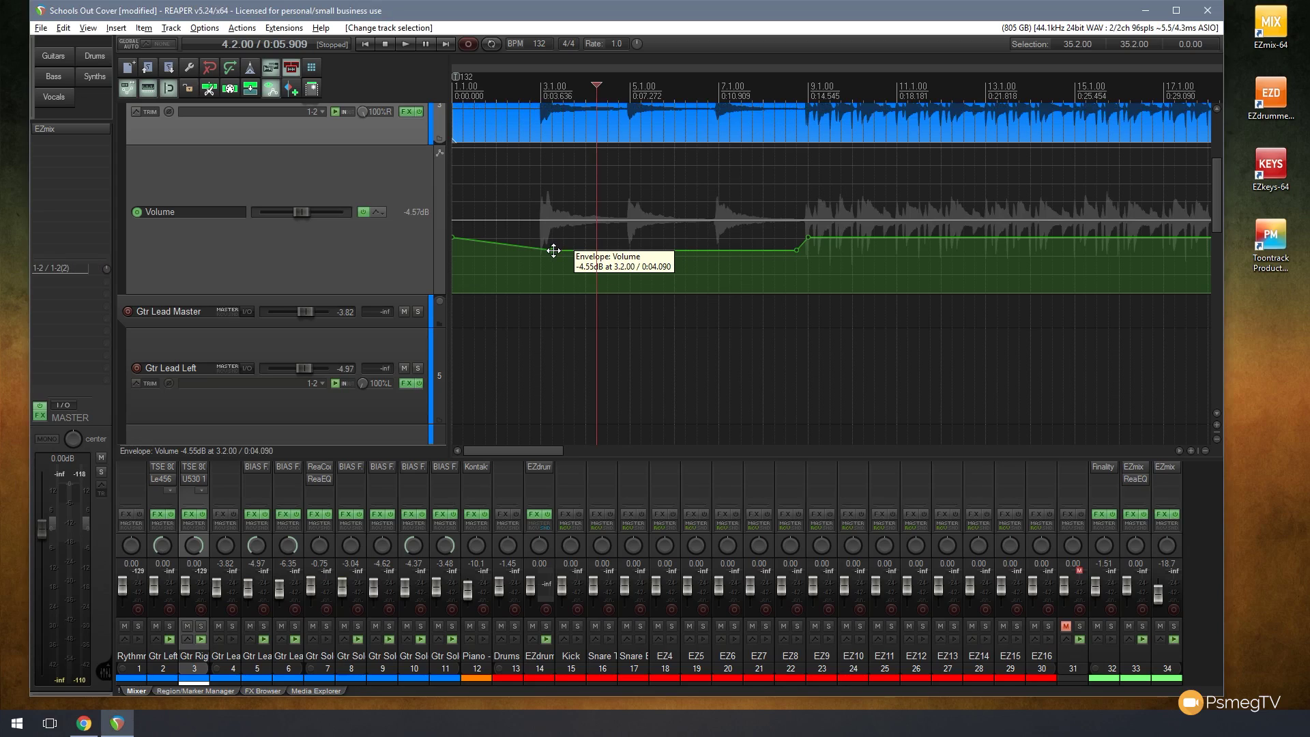
right_click(553, 250)
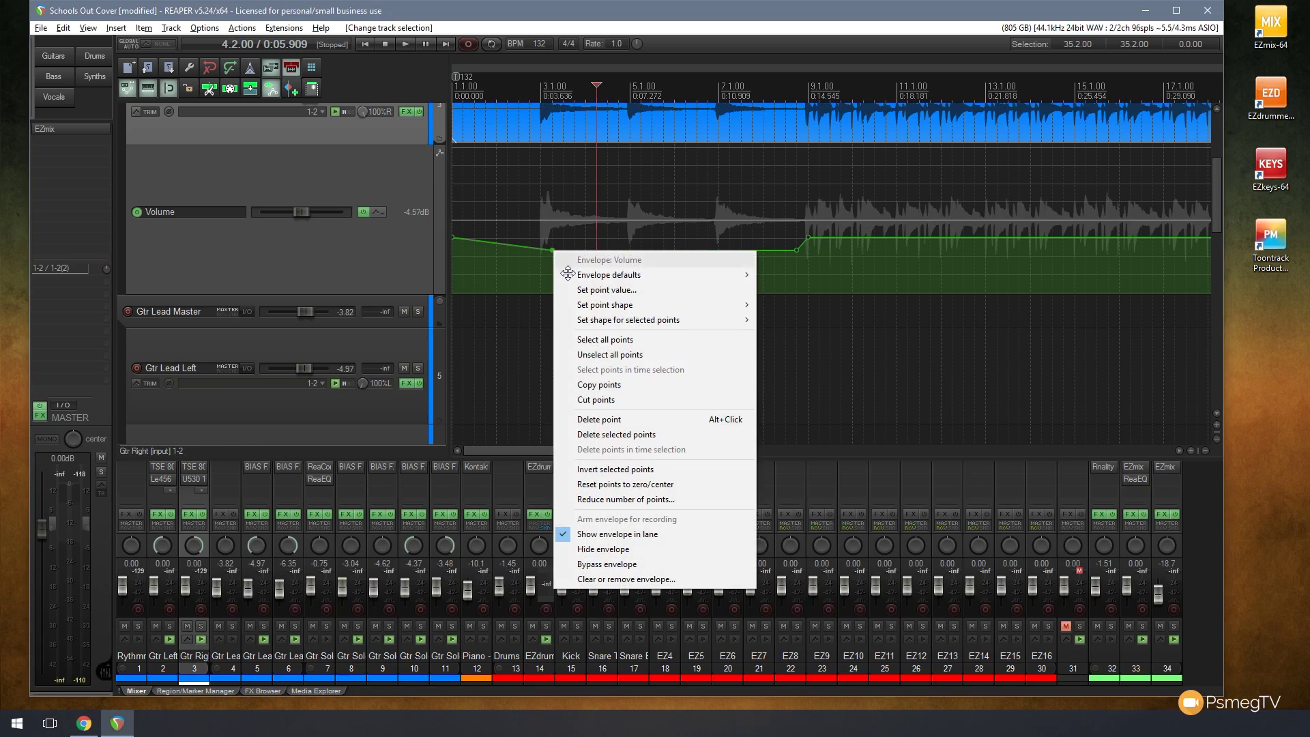
mouse_move(599, 304)
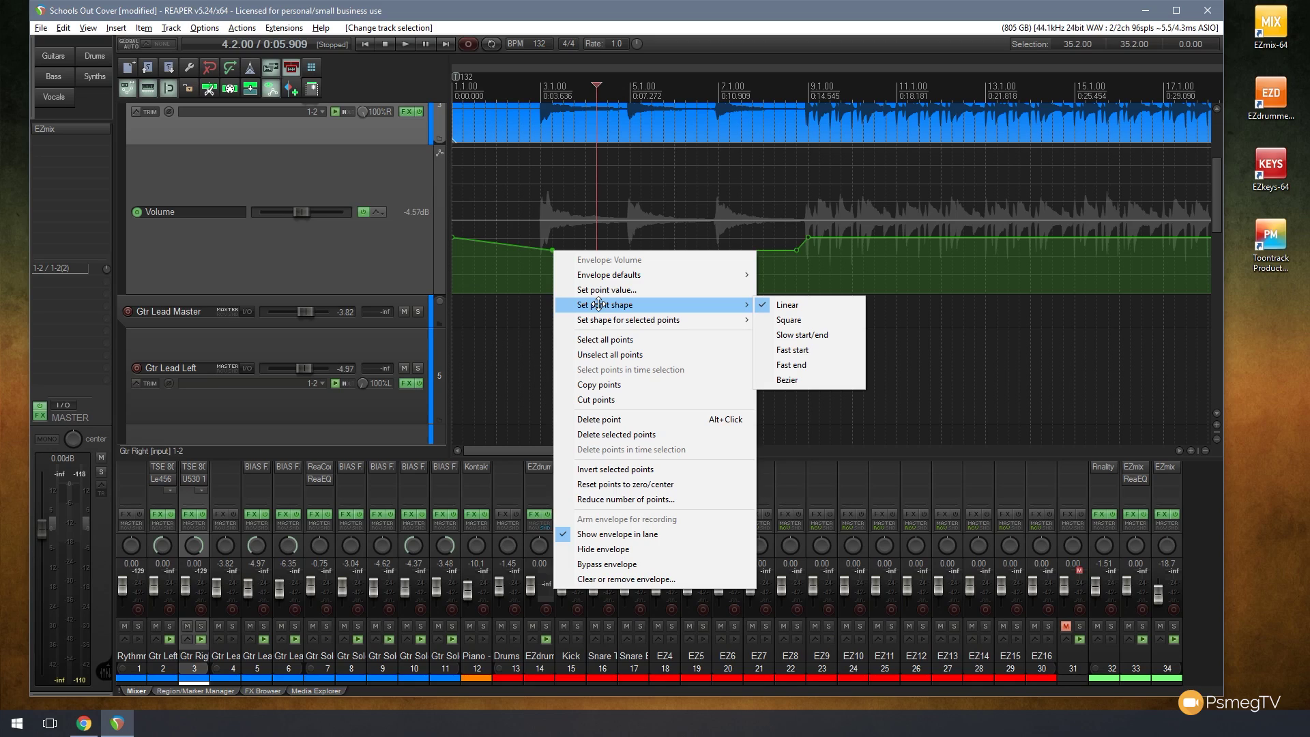
click(497, 334)
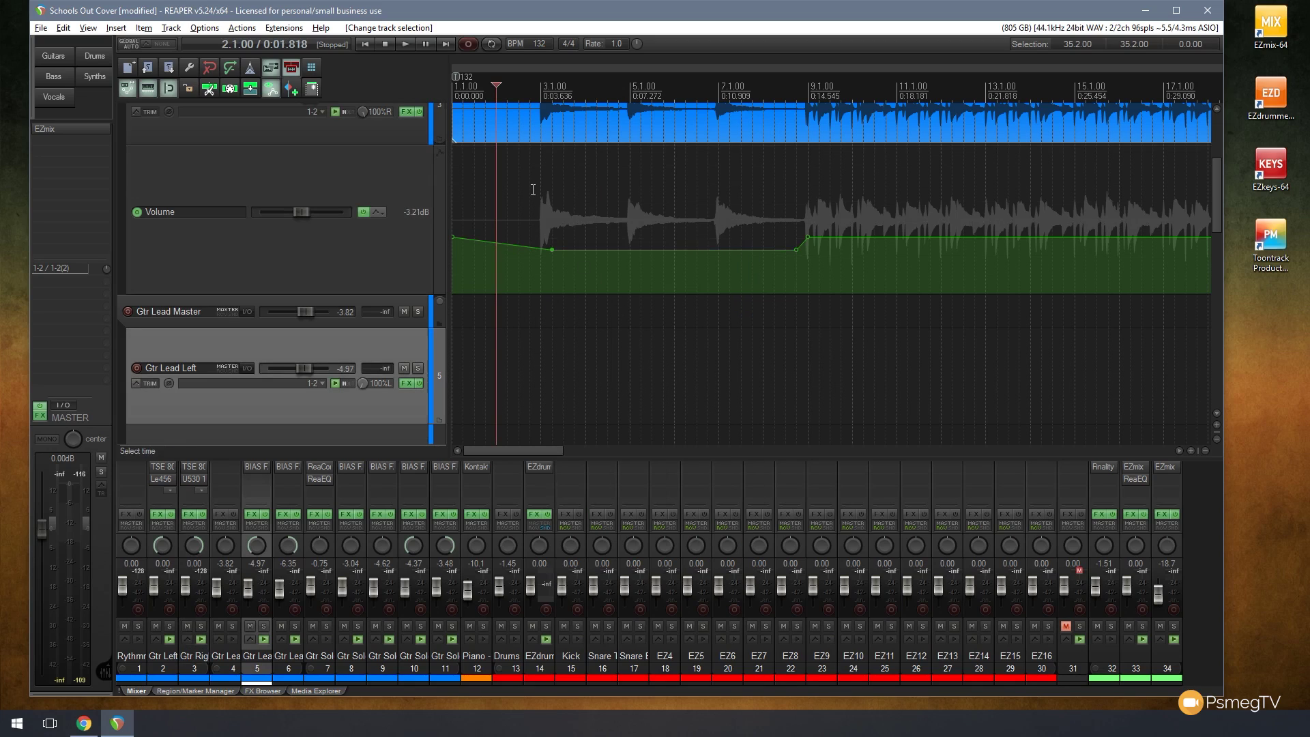
Give the time-selected Volume envelope points Bezier shapes and nudge one point slightly later
drag(532, 194, 832, 271)
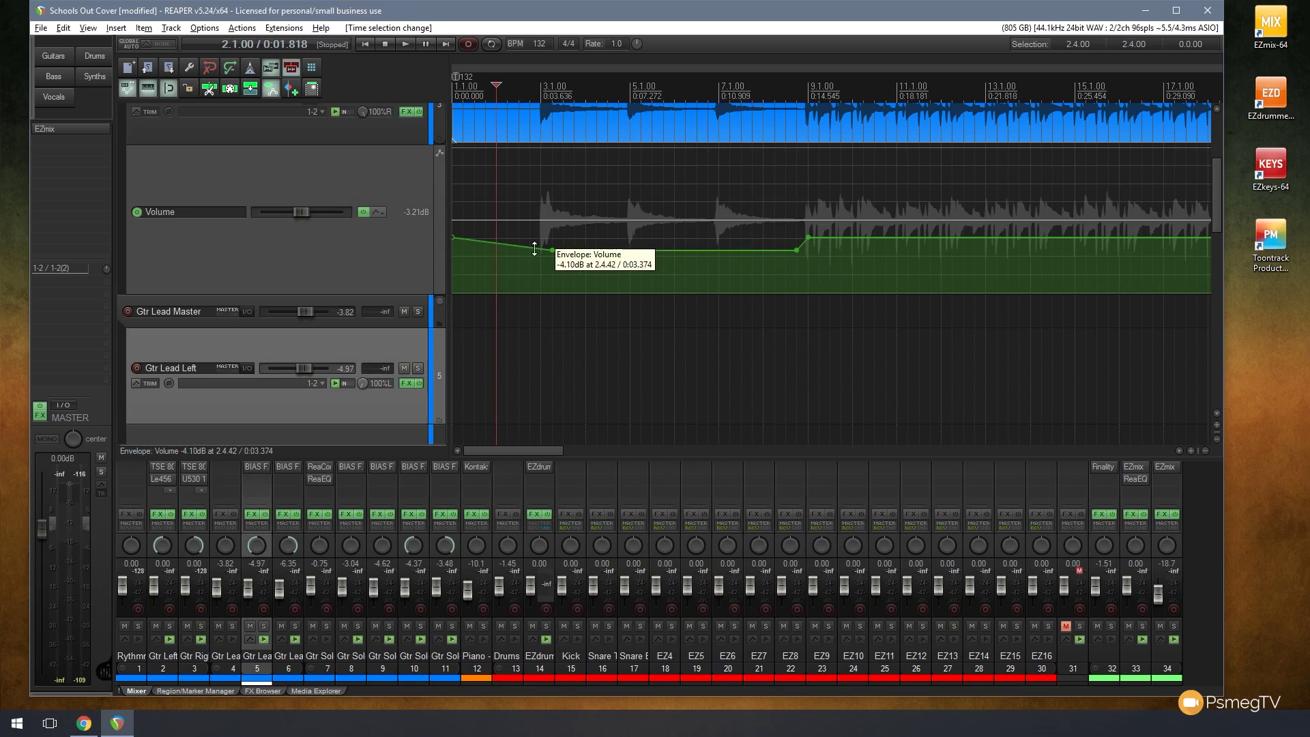
right_click(796, 251)
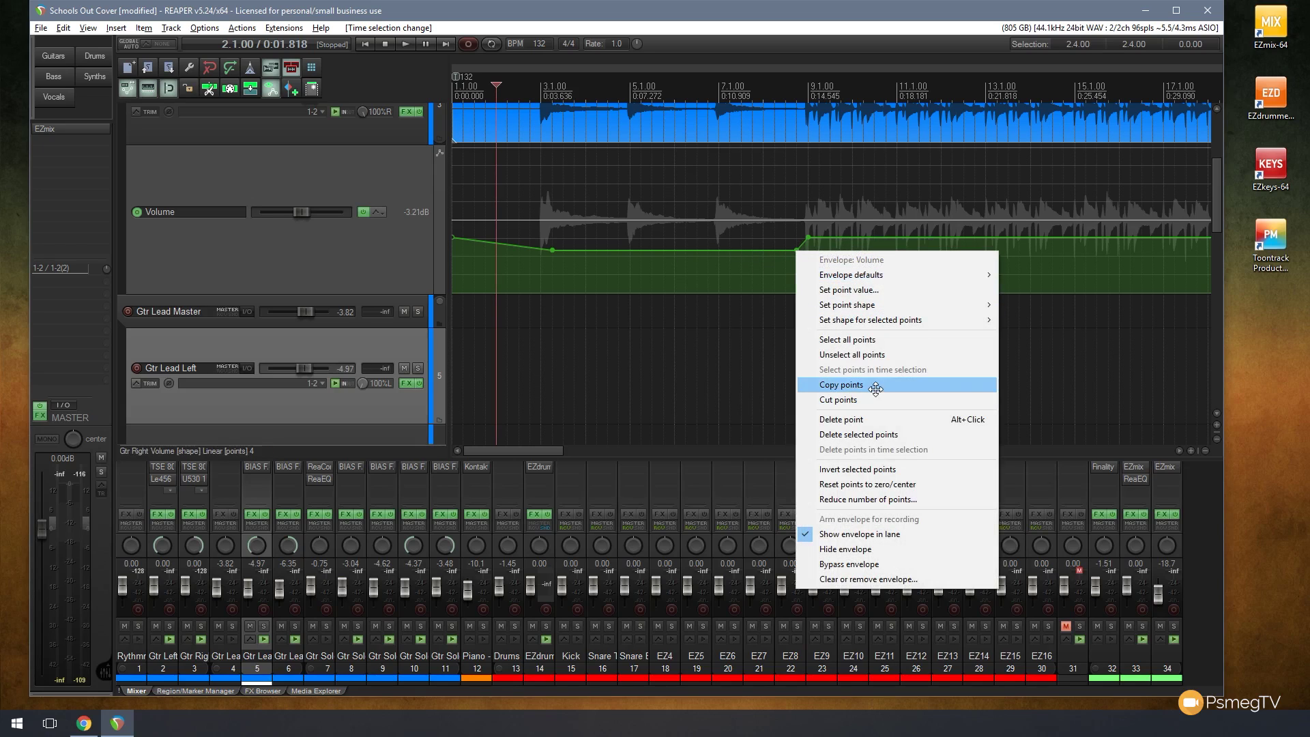
mouse_move(879, 321)
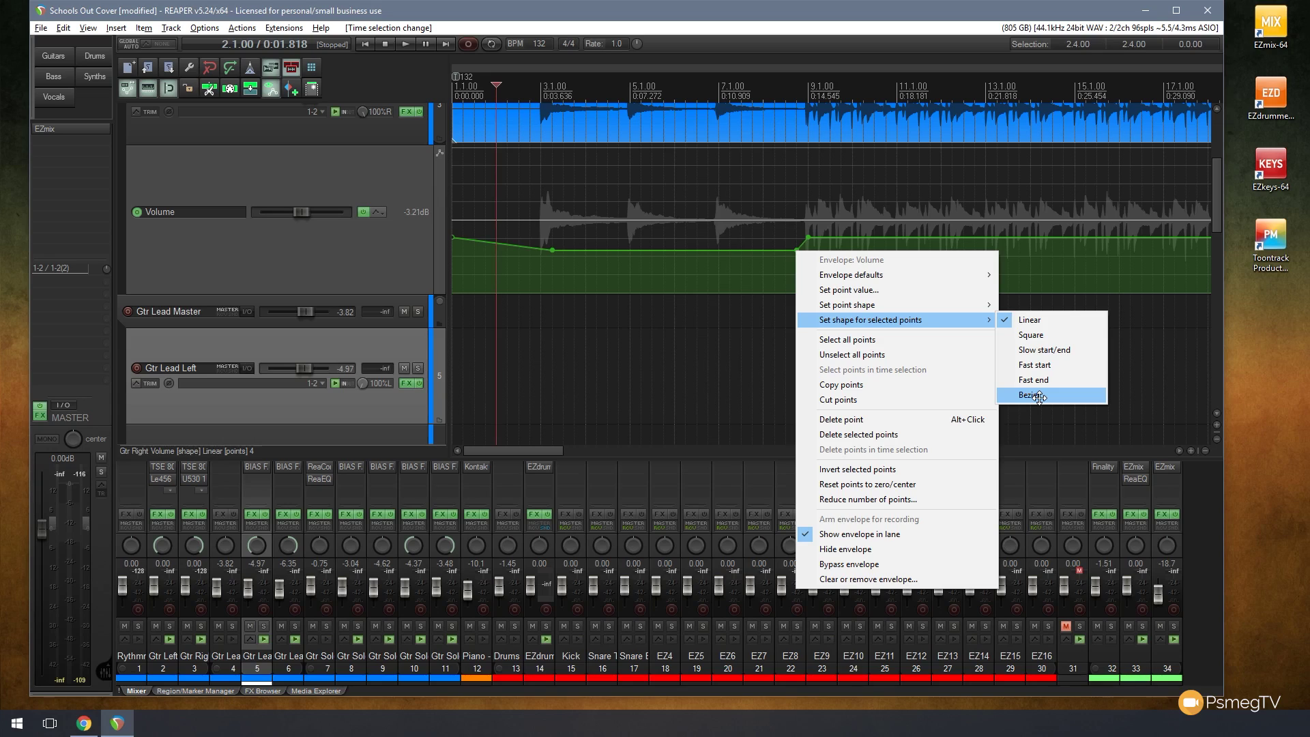
click(1039, 395)
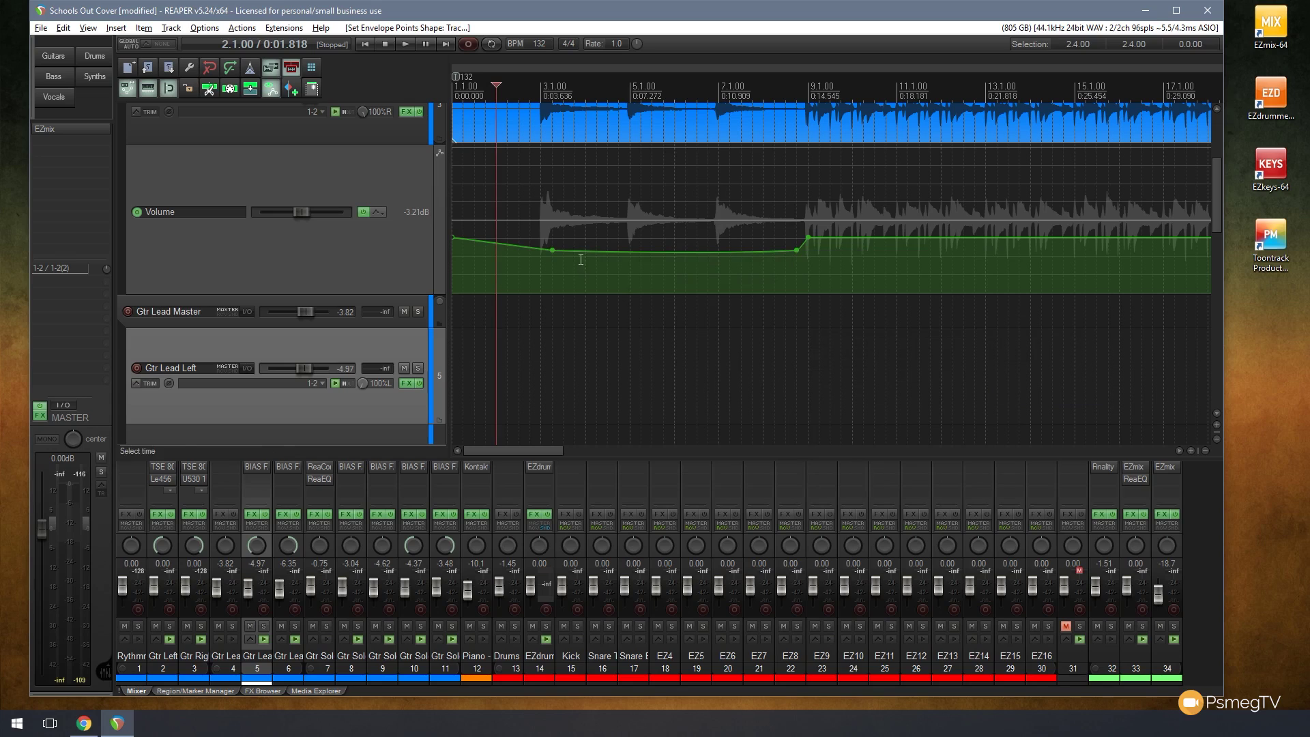
mouse_move(549, 253)
mouse_down()
mouse_move(561, 251)
mouse_move(556, 278)
mouse_move(556, 178)
mouse_move(557, 258)
mouse_up()
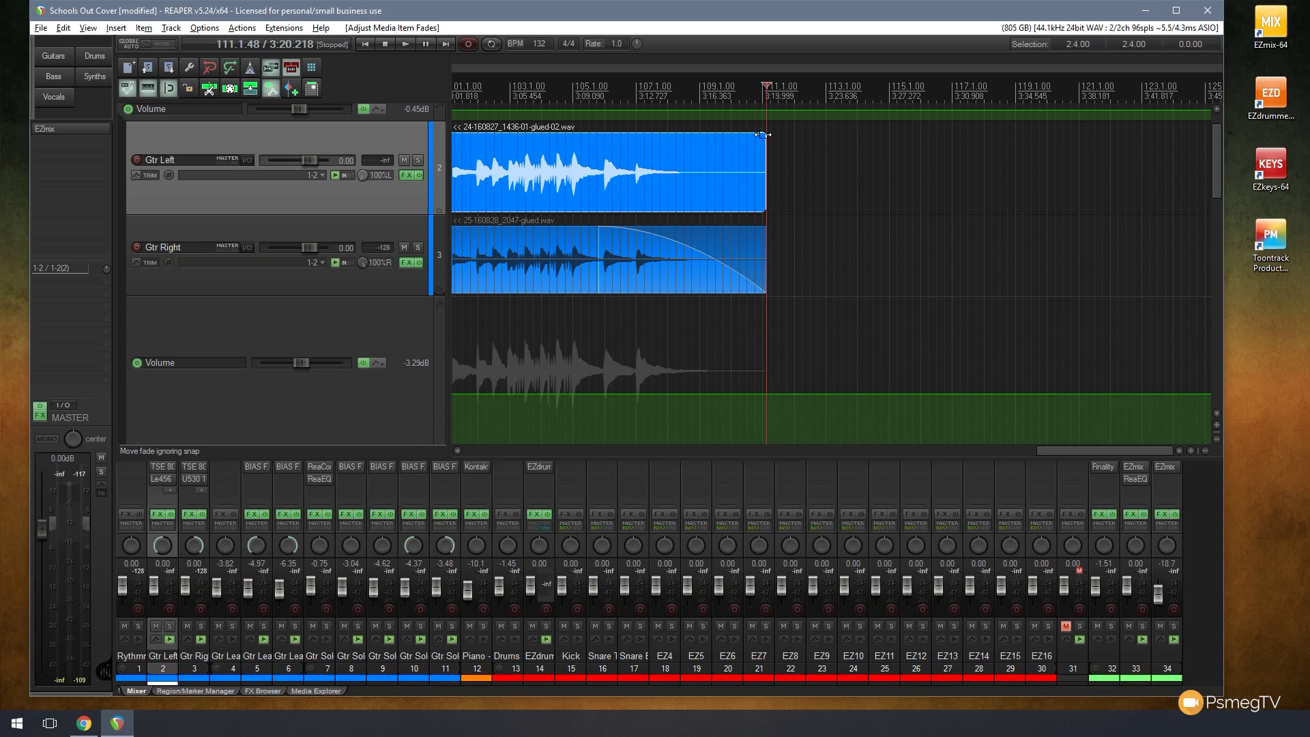
Drag a long fade-out of about 9.6 seconds onto the Gtr Left item
drag(763, 134, 596, 138)
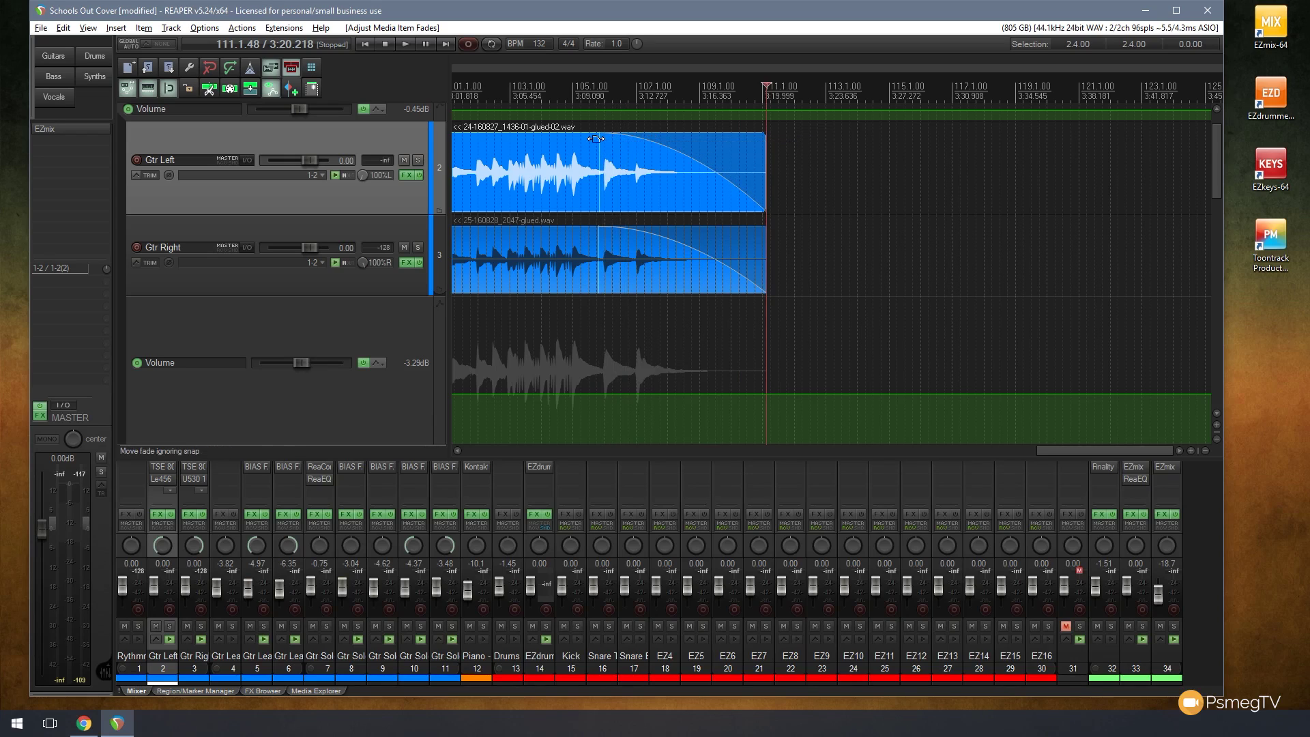
Try two fade shapes on the Gtr Left fade-out, keeping the second curve
right_click(696, 160)
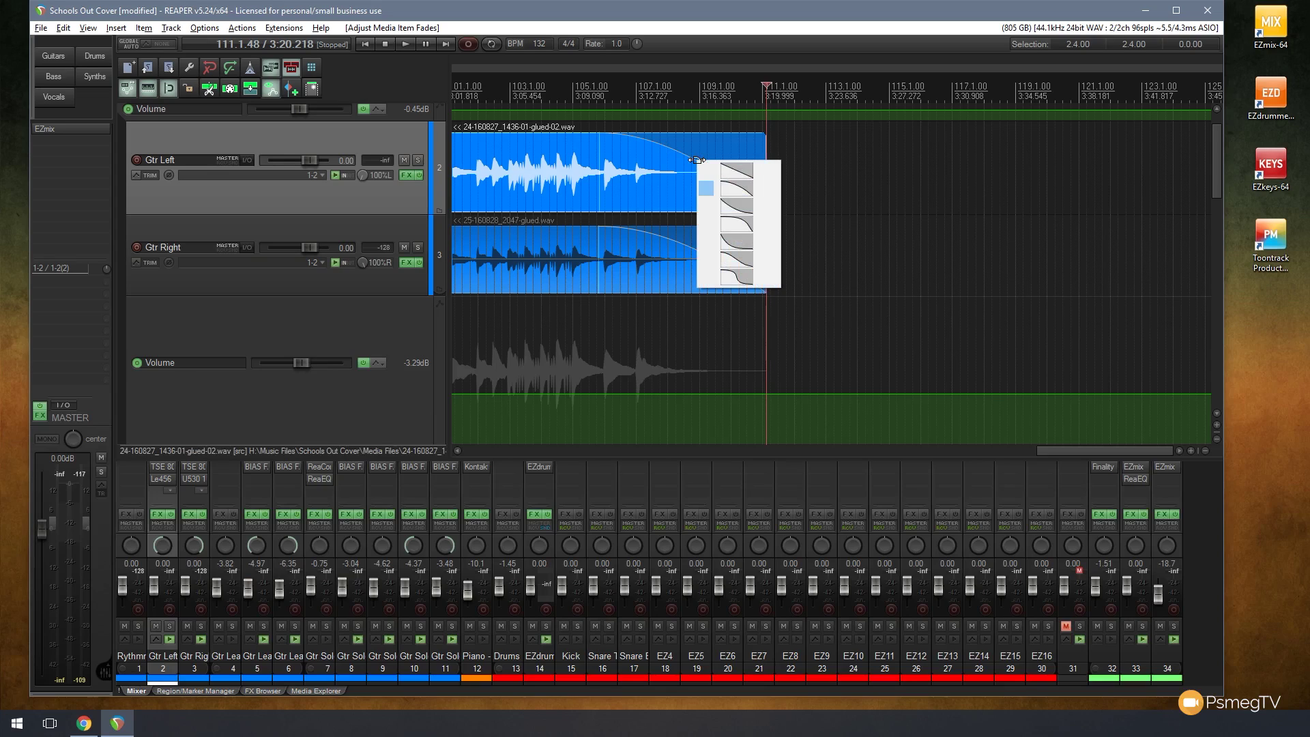
click(740, 222)
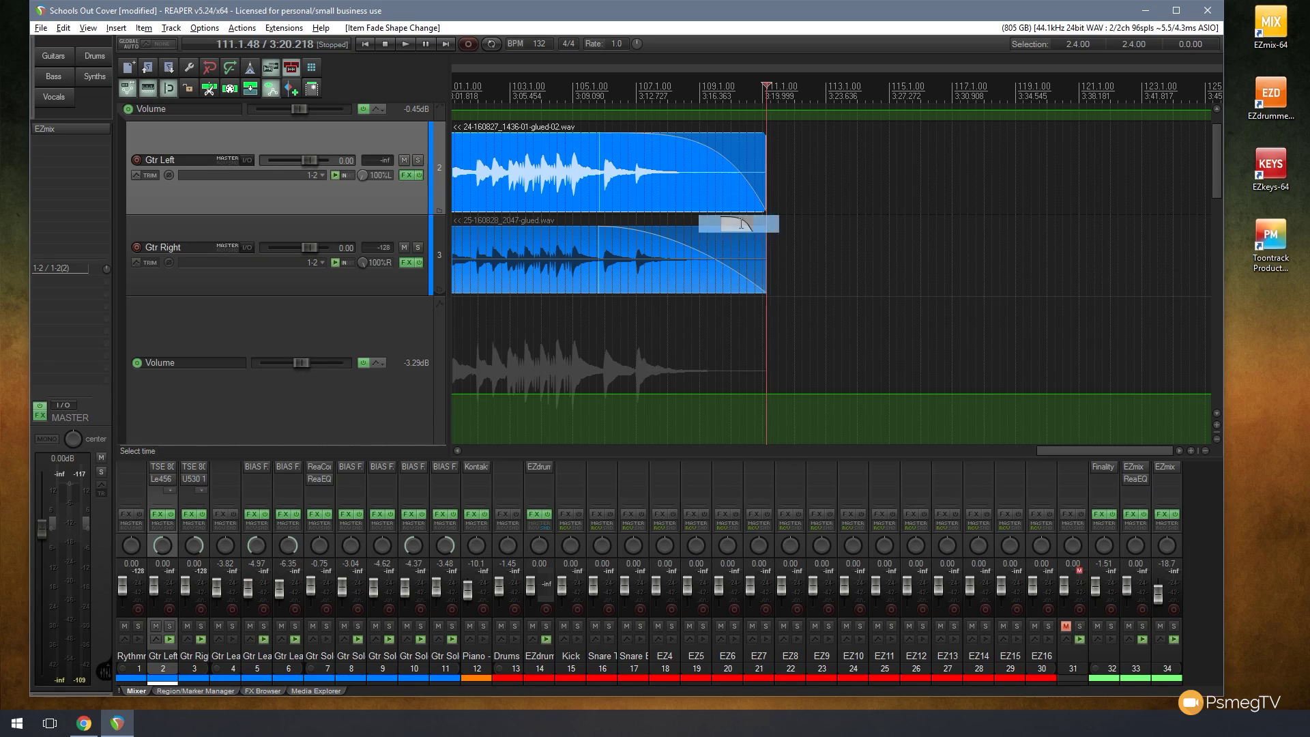
right_click(730, 159)
click(754, 177)
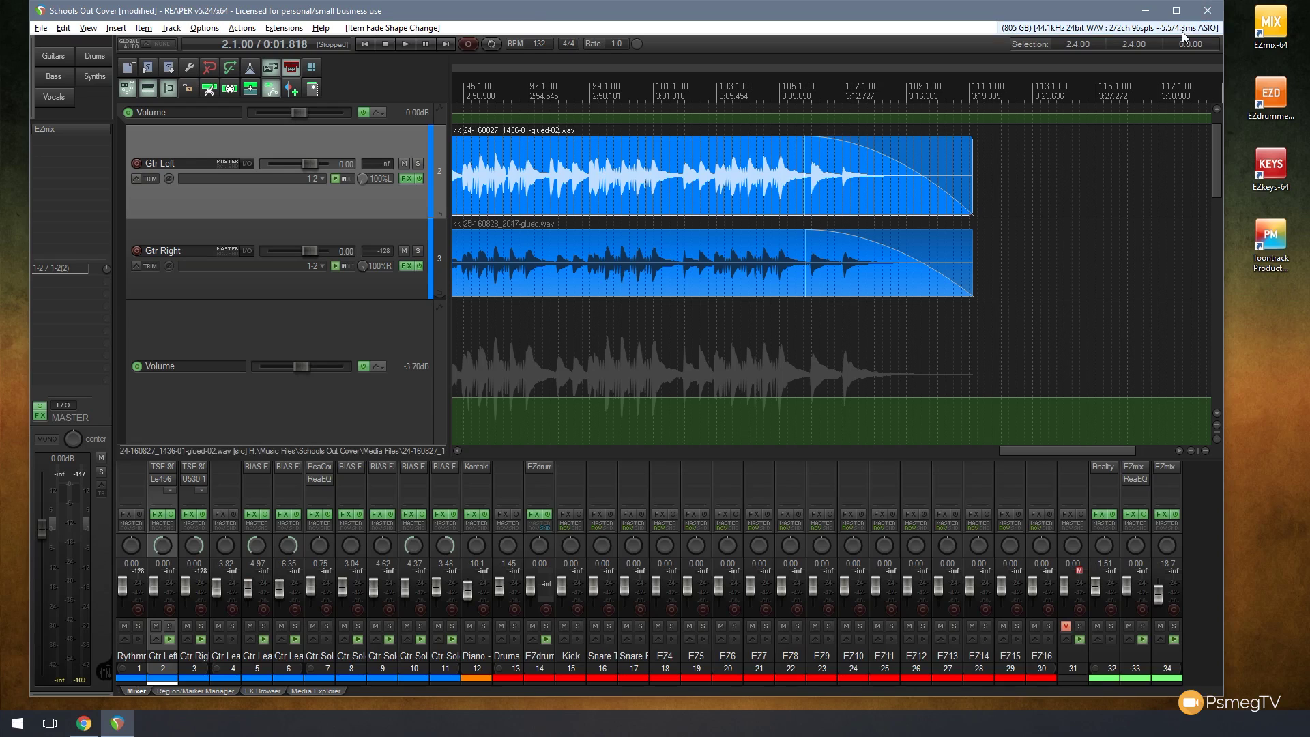
In Media Item Defaults, set fade shape to slow start and crossfade shape to arch, then confirm
key(ctrl+p)
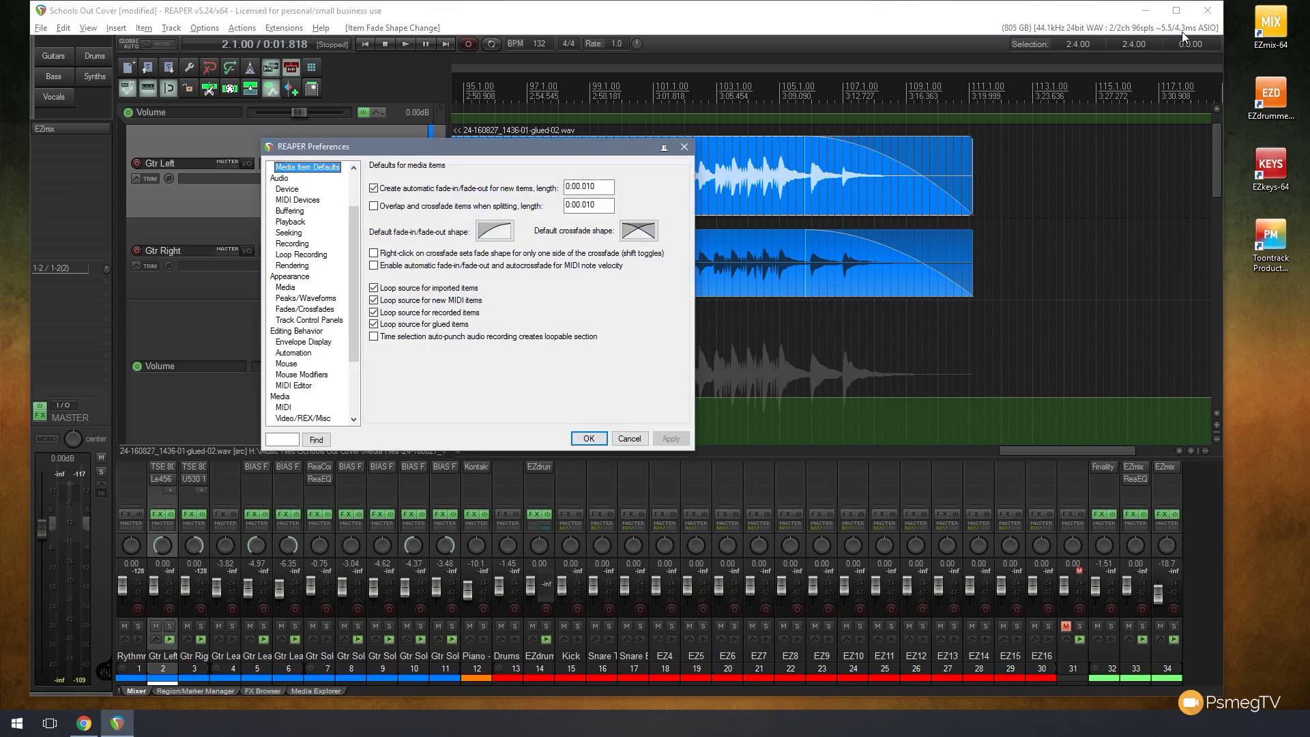
scroll(307, 205, up, 2)
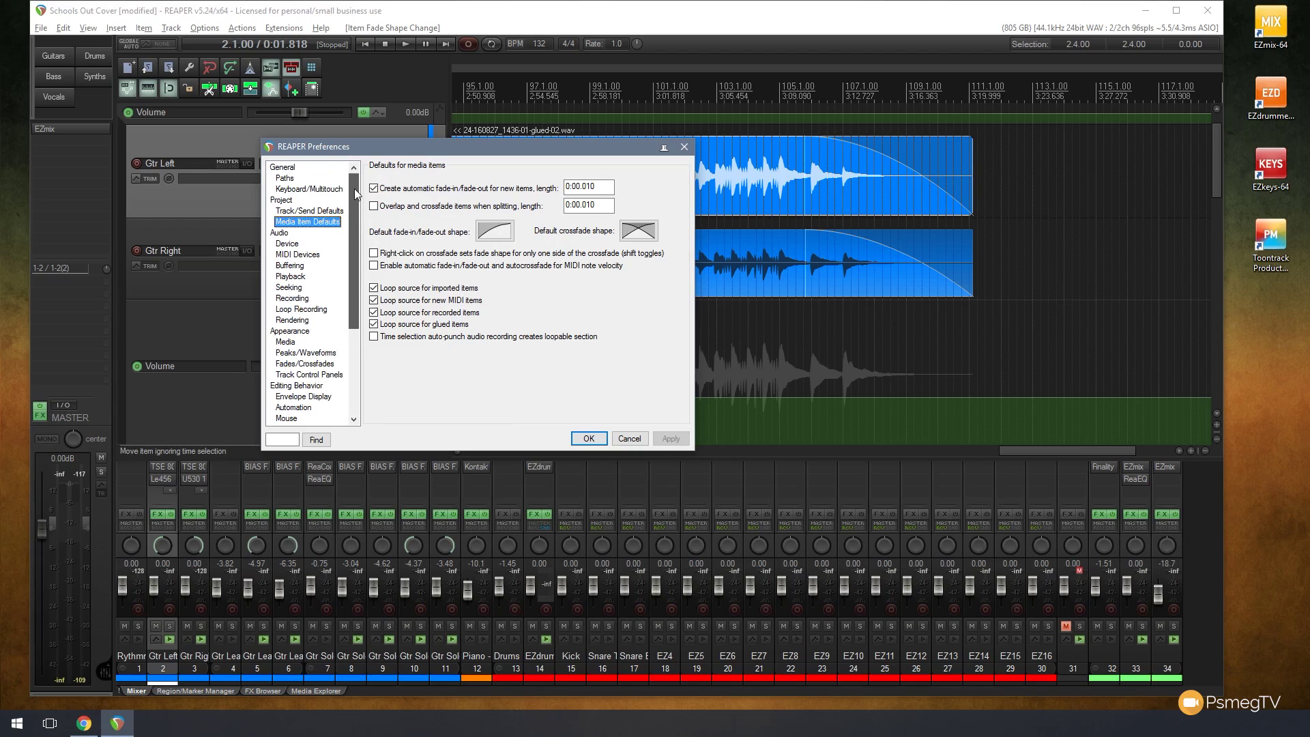
click(505, 235)
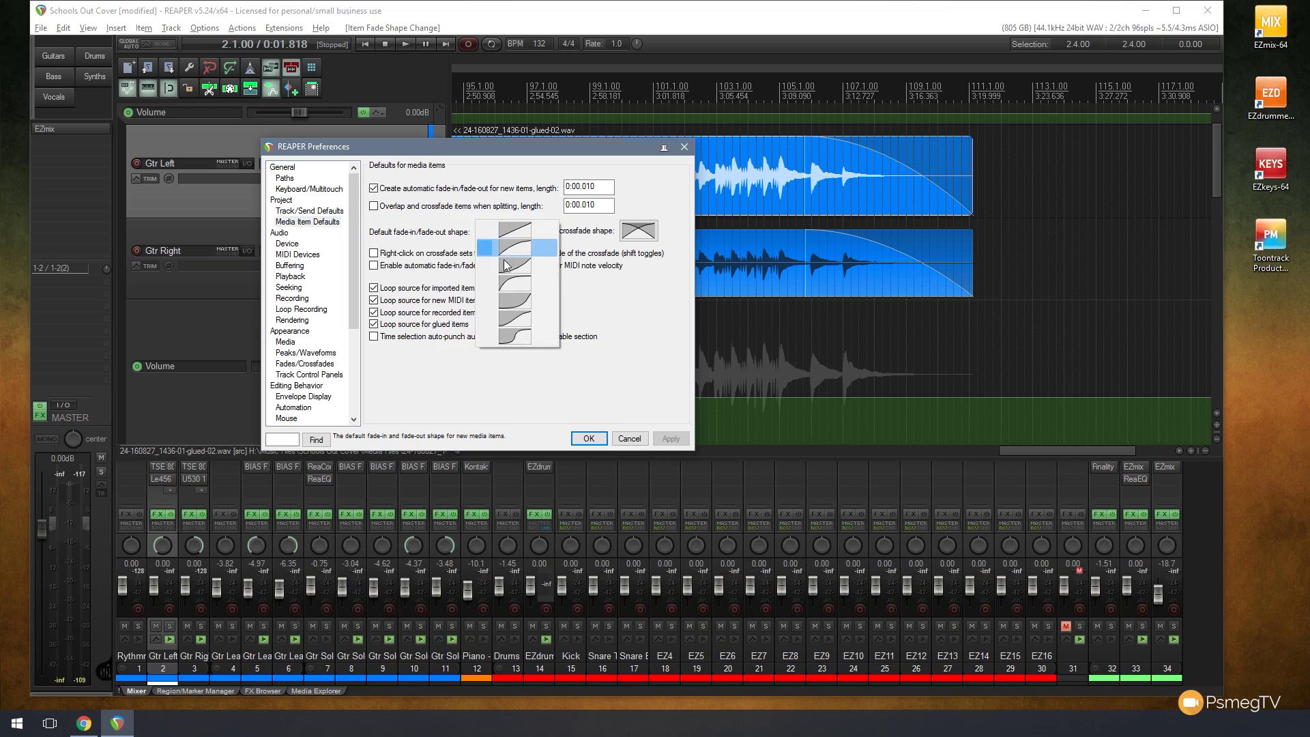
click(522, 301)
click(639, 230)
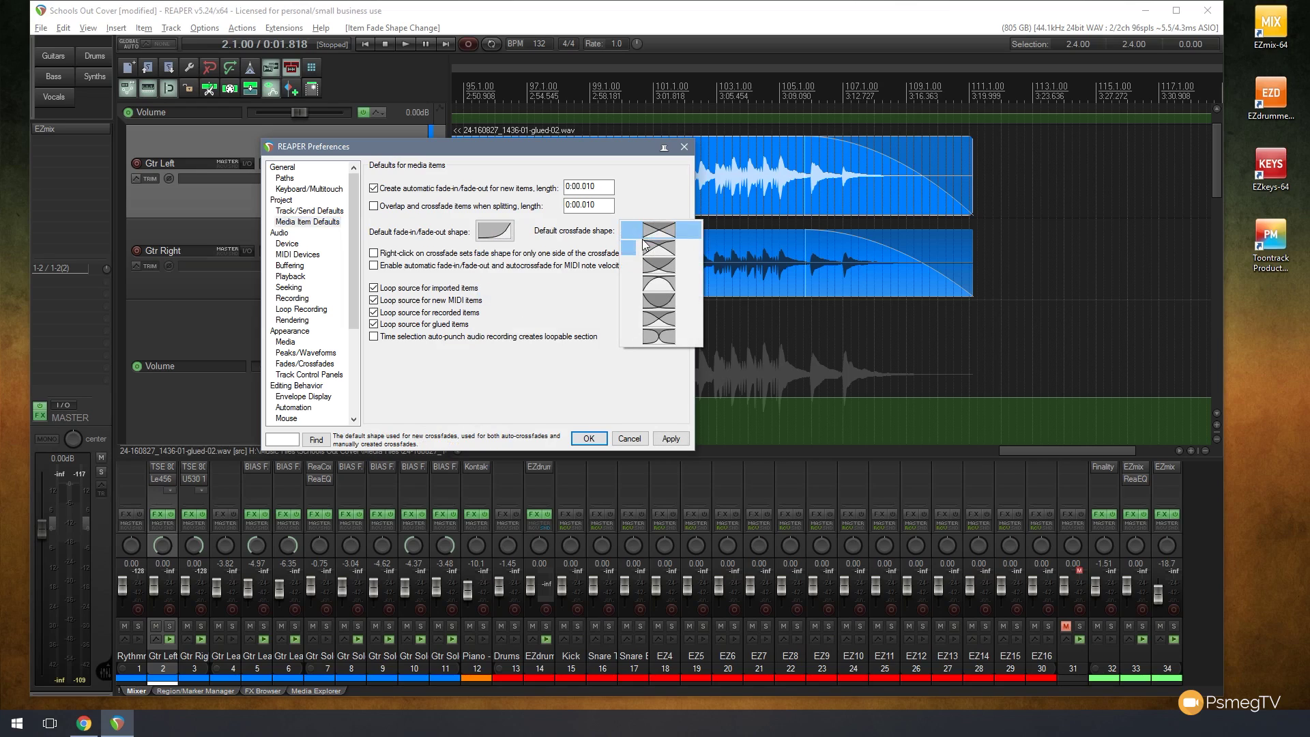
click(662, 284)
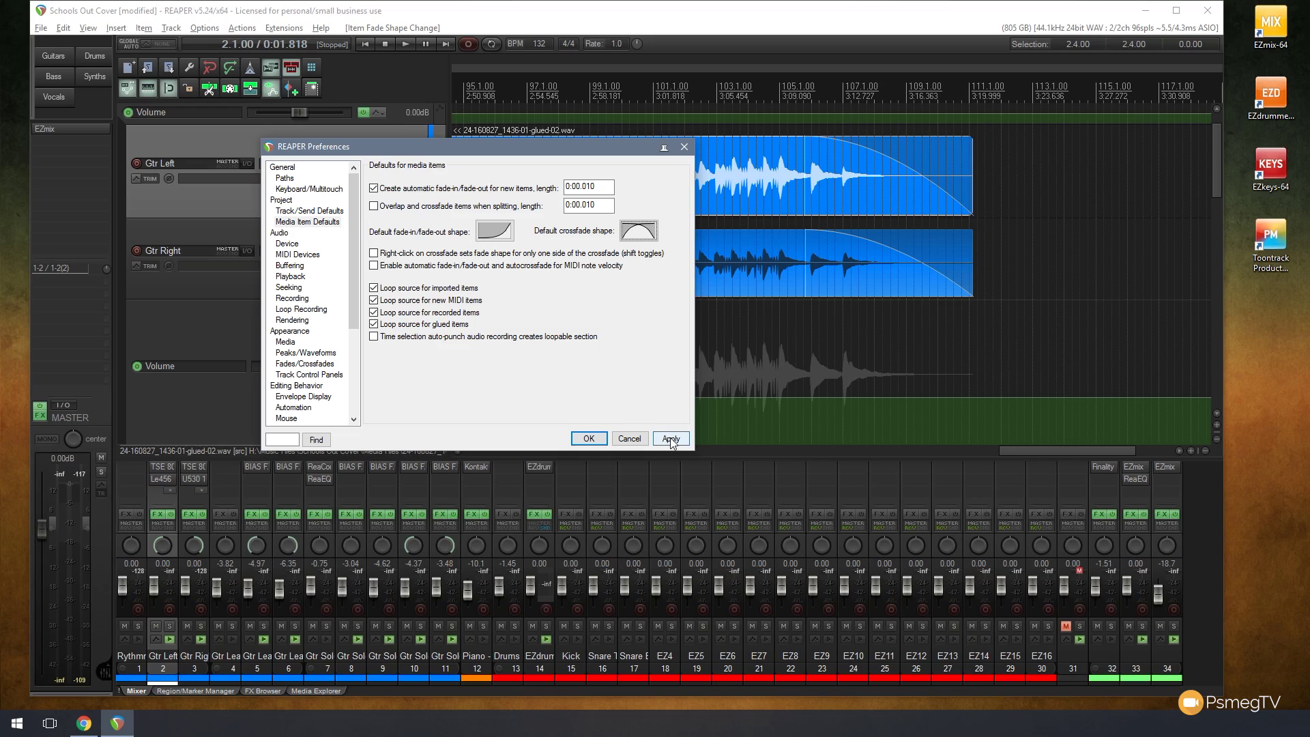
click(588, 439)
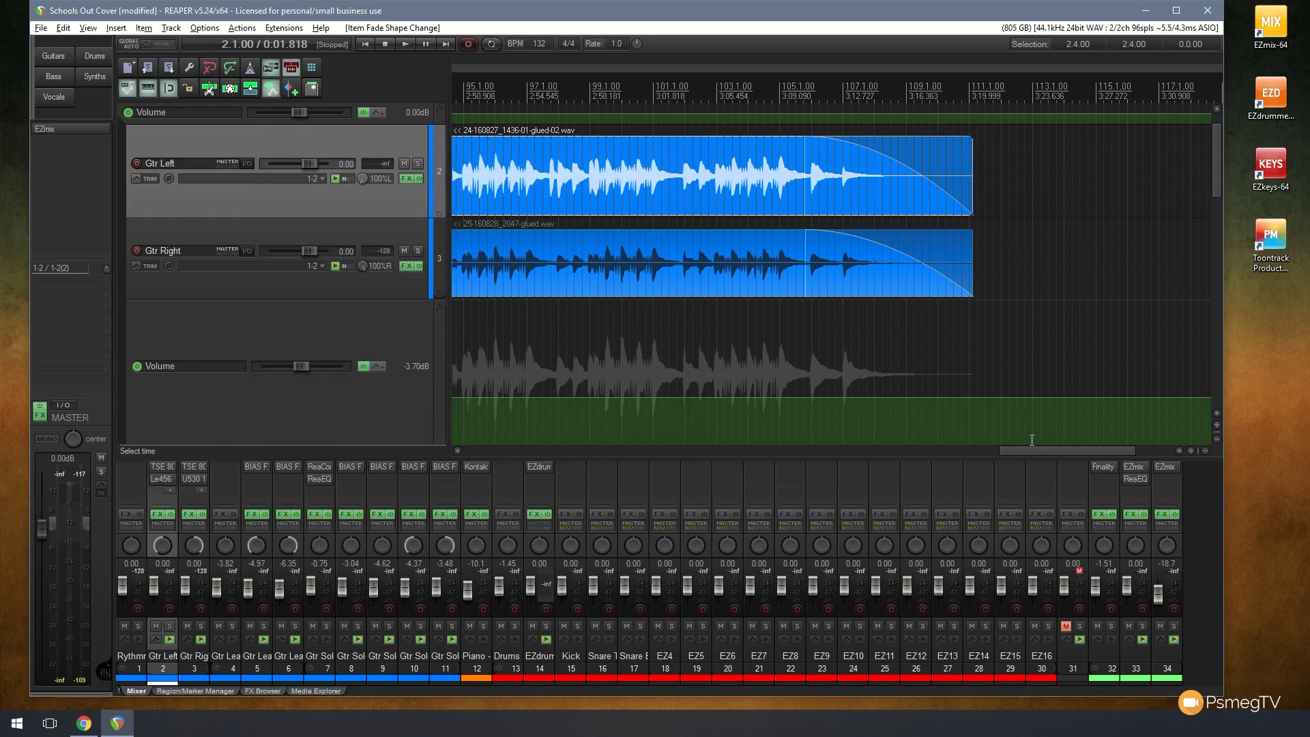
Scroll back to the project start and add a fade-in to the Gtr Right item
drag(1030, 448, 475, 448)
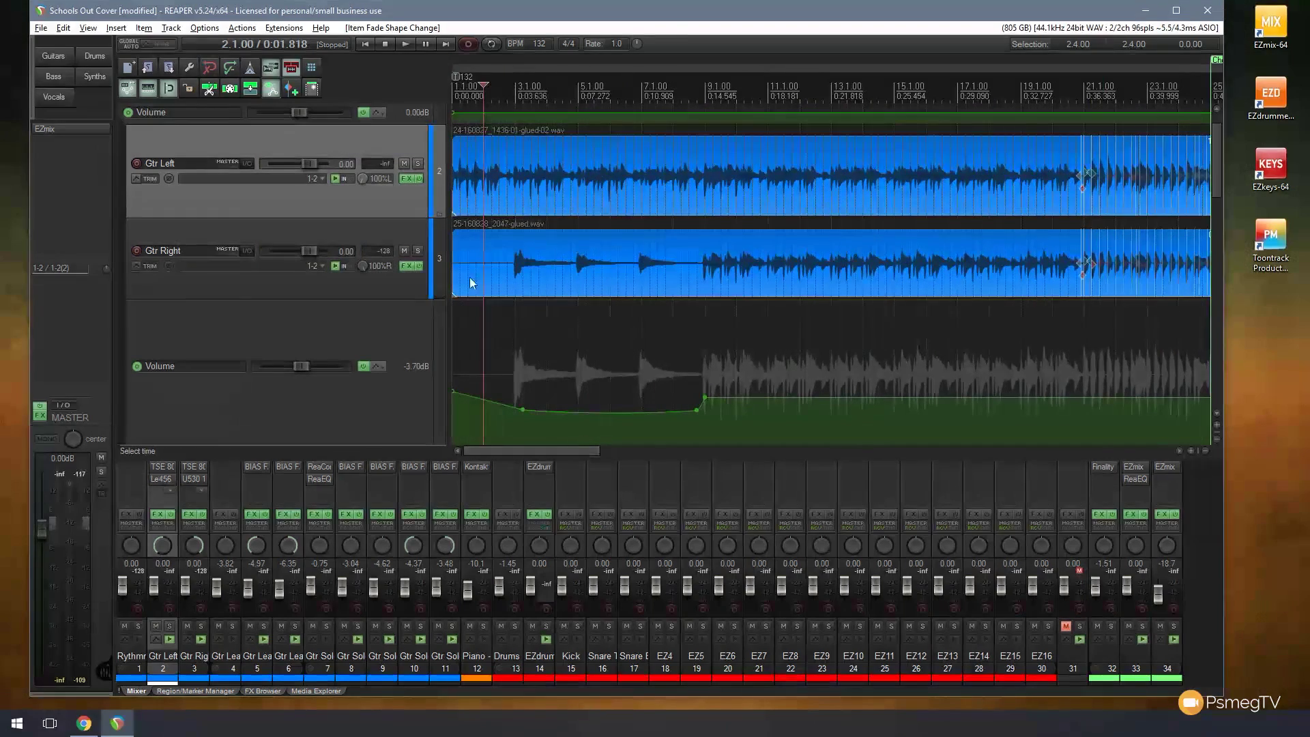
mouse_move(465, 231)
mouse_down()
mouse_move(546, 239)
mouse_move(447, 239)
mouse_up()
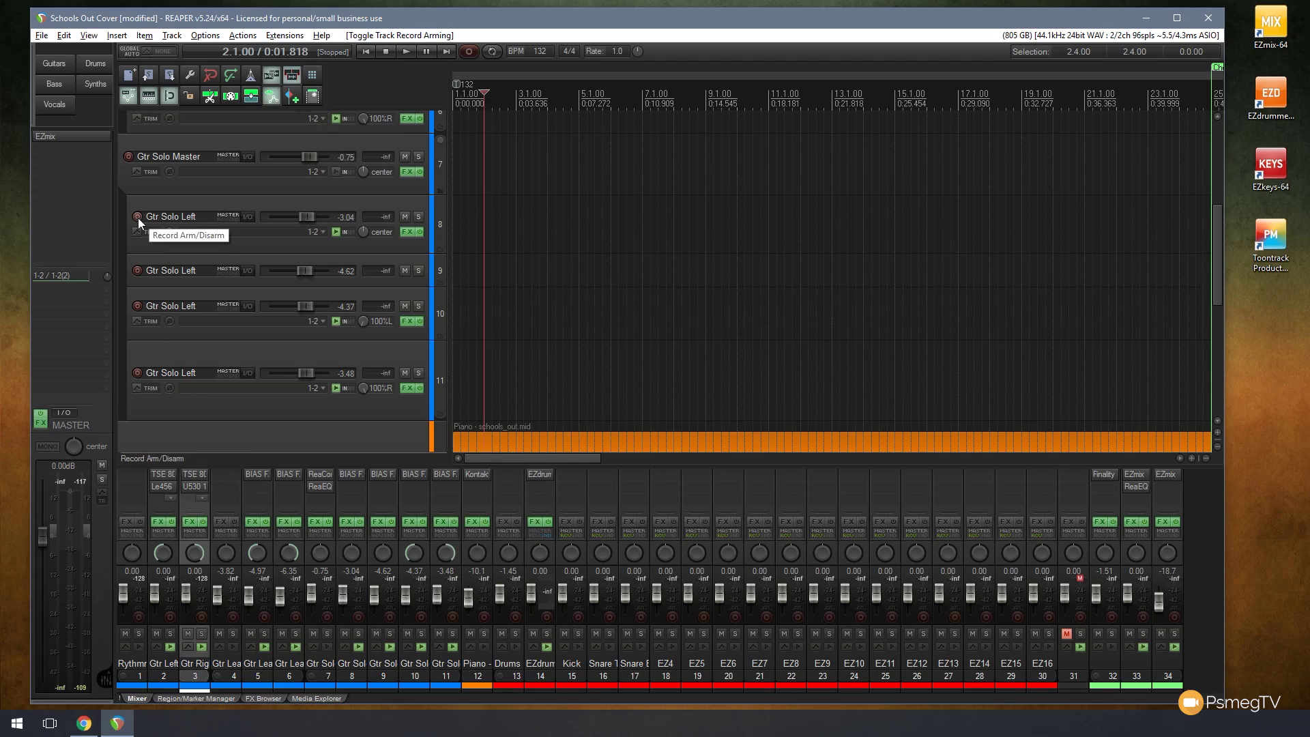
Record-arm the Gtr Solo Left tracks 8–11 in one sweep, then disarm them the same way
drag(138, 217, 138, 376)
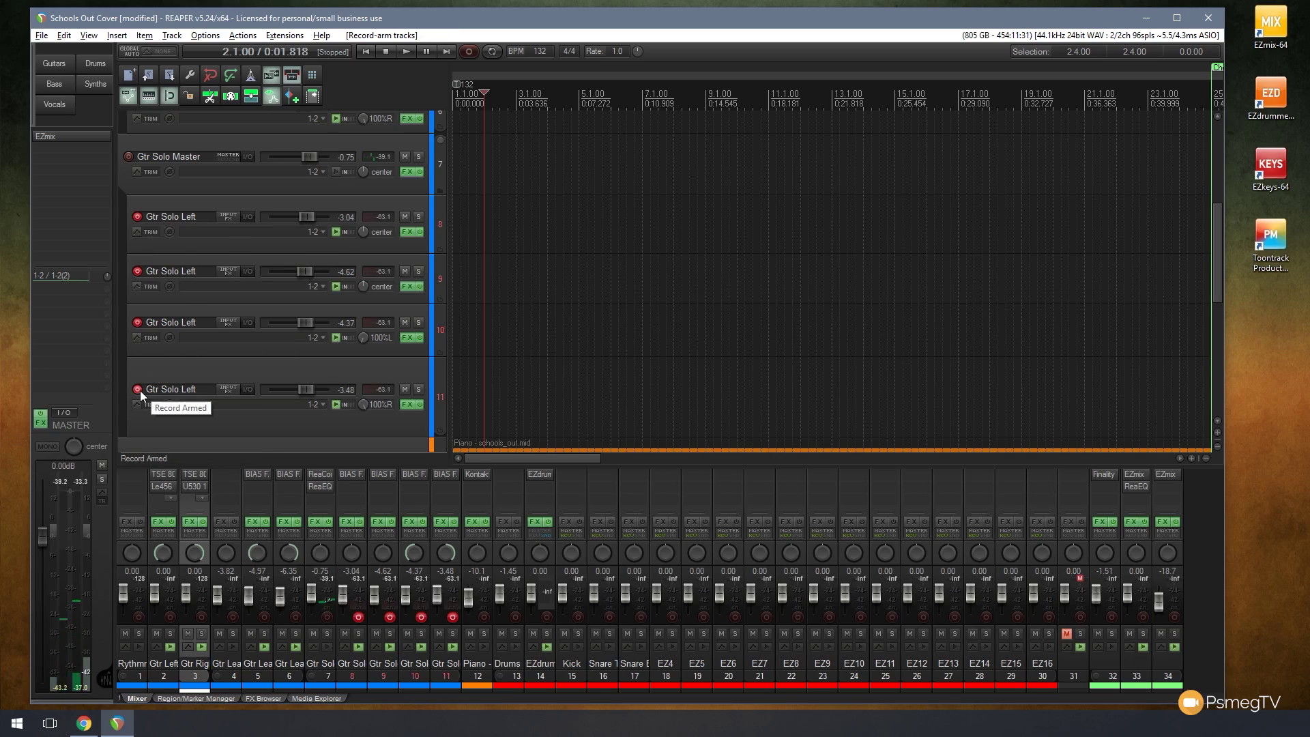
drag(141, 390, 133, 219)
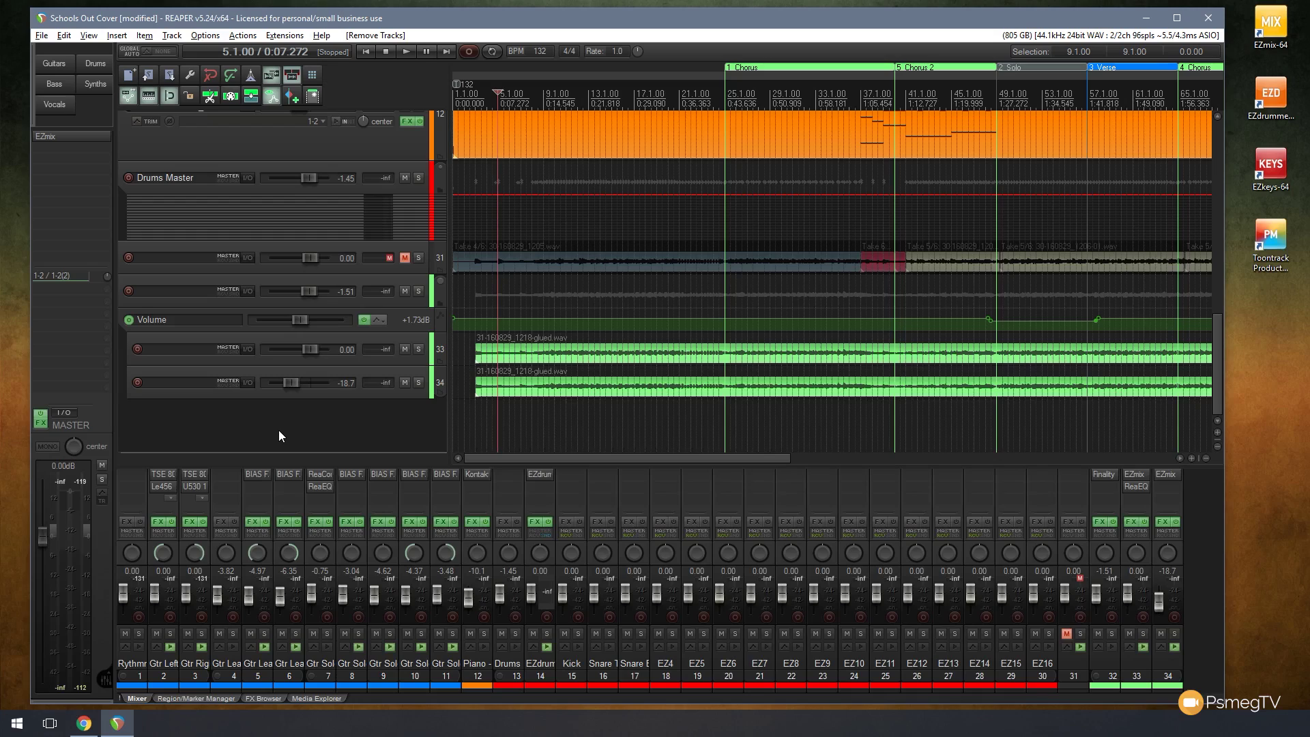
Insert empty track 35 below the last track and clear the time selection
double_click(214, 426)
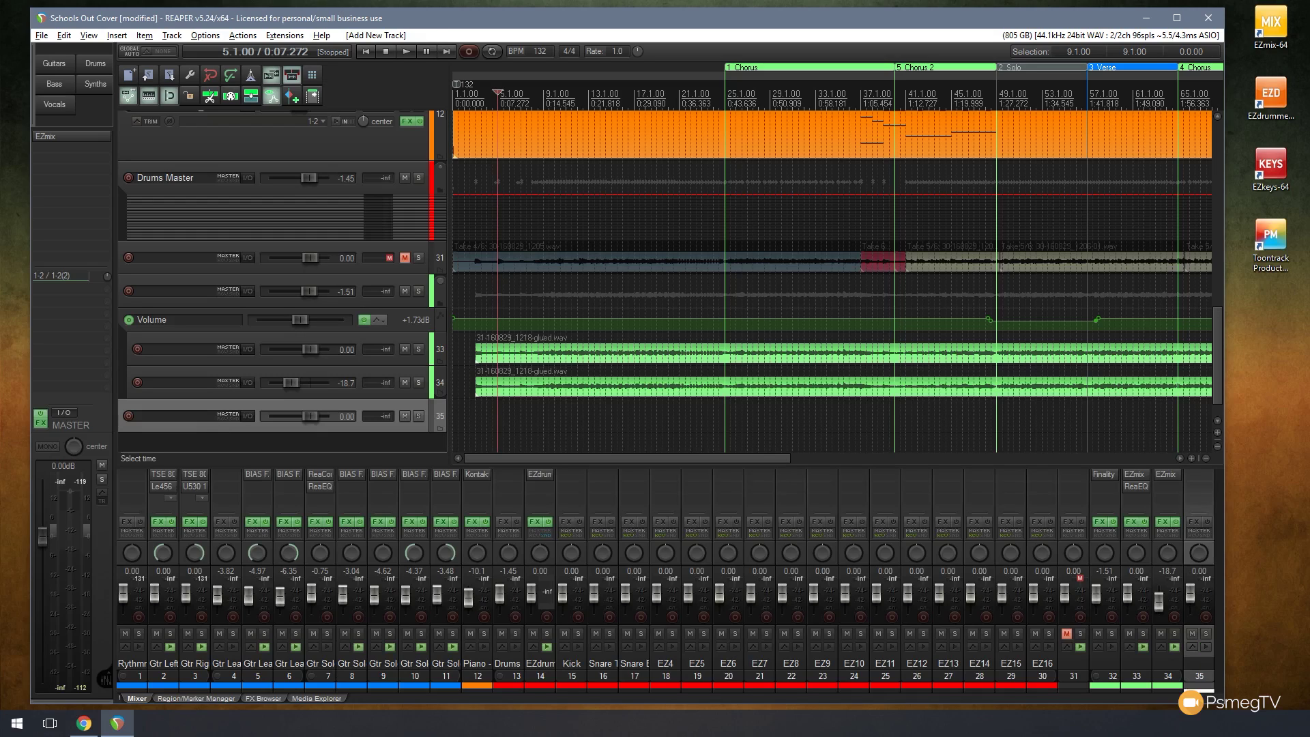
scroll(1221, 345, down, 1)
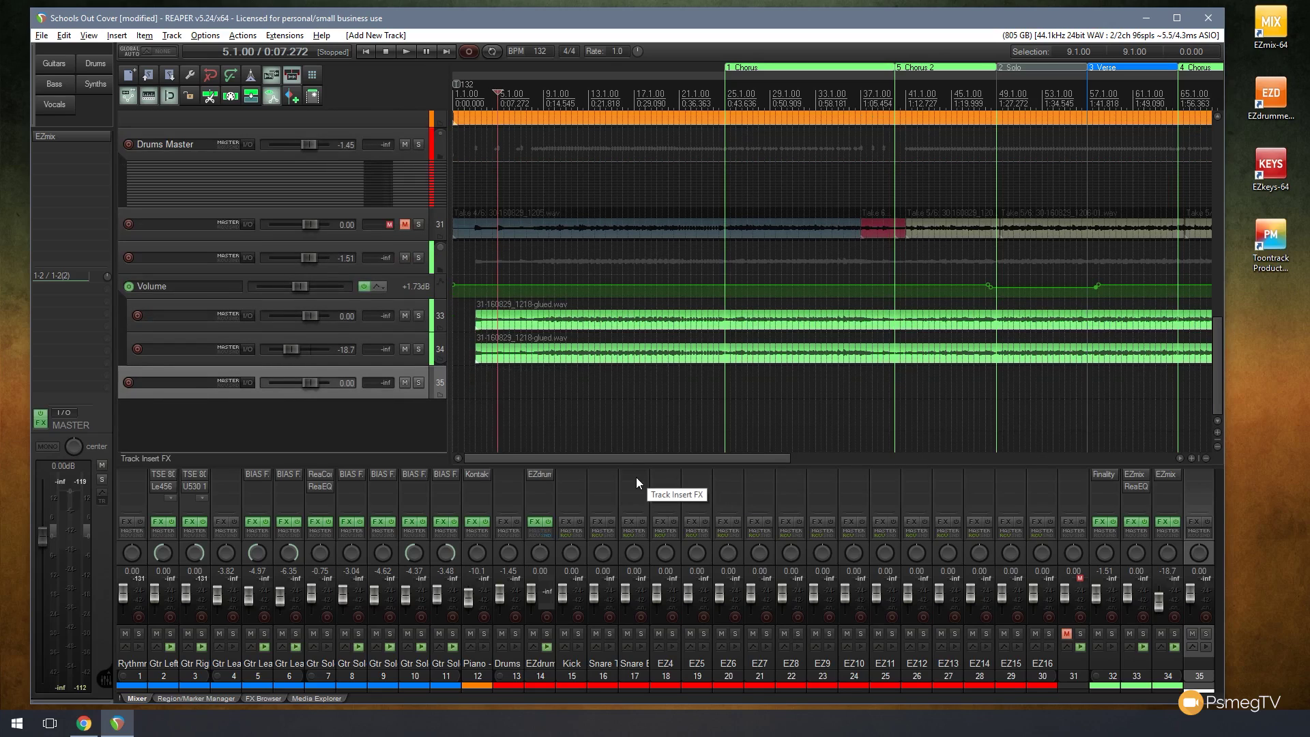
click(501, 389)
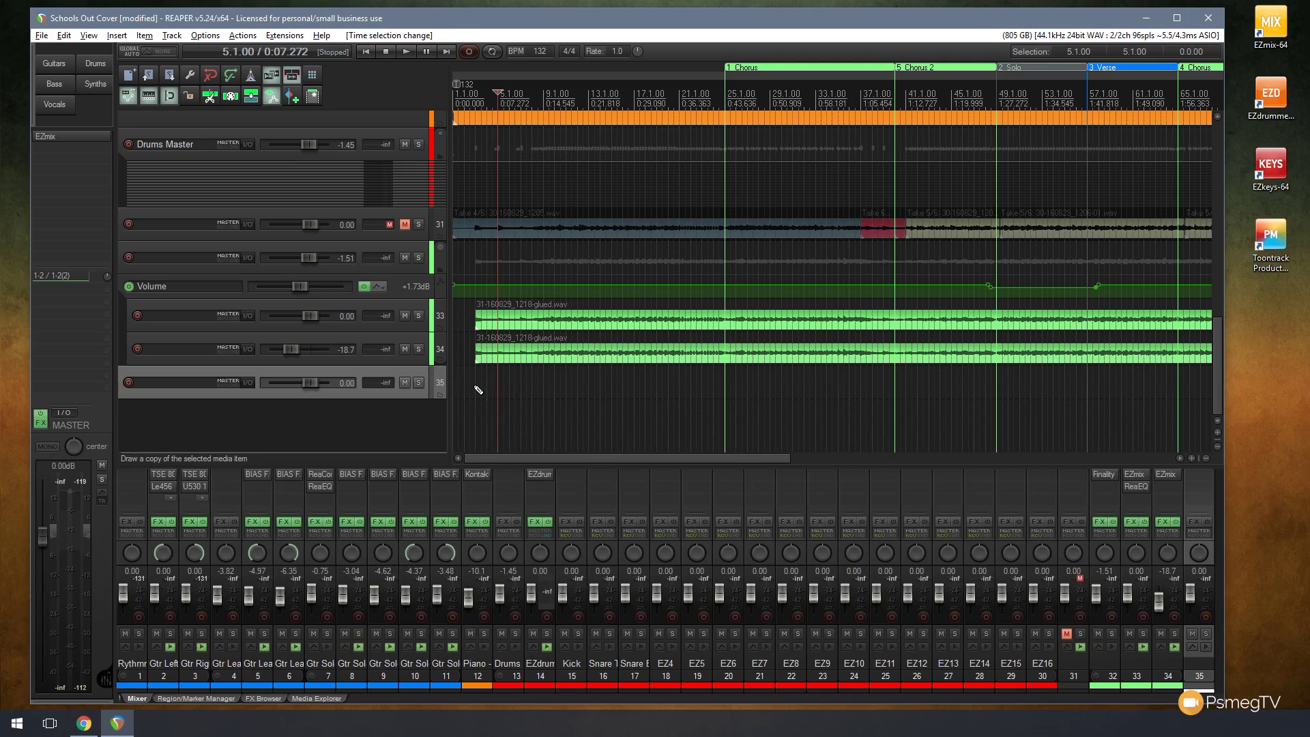
Draw an empty MIDI item on track 35 from about bar 3 to bar 49
drag(478, 390, 996, 390)
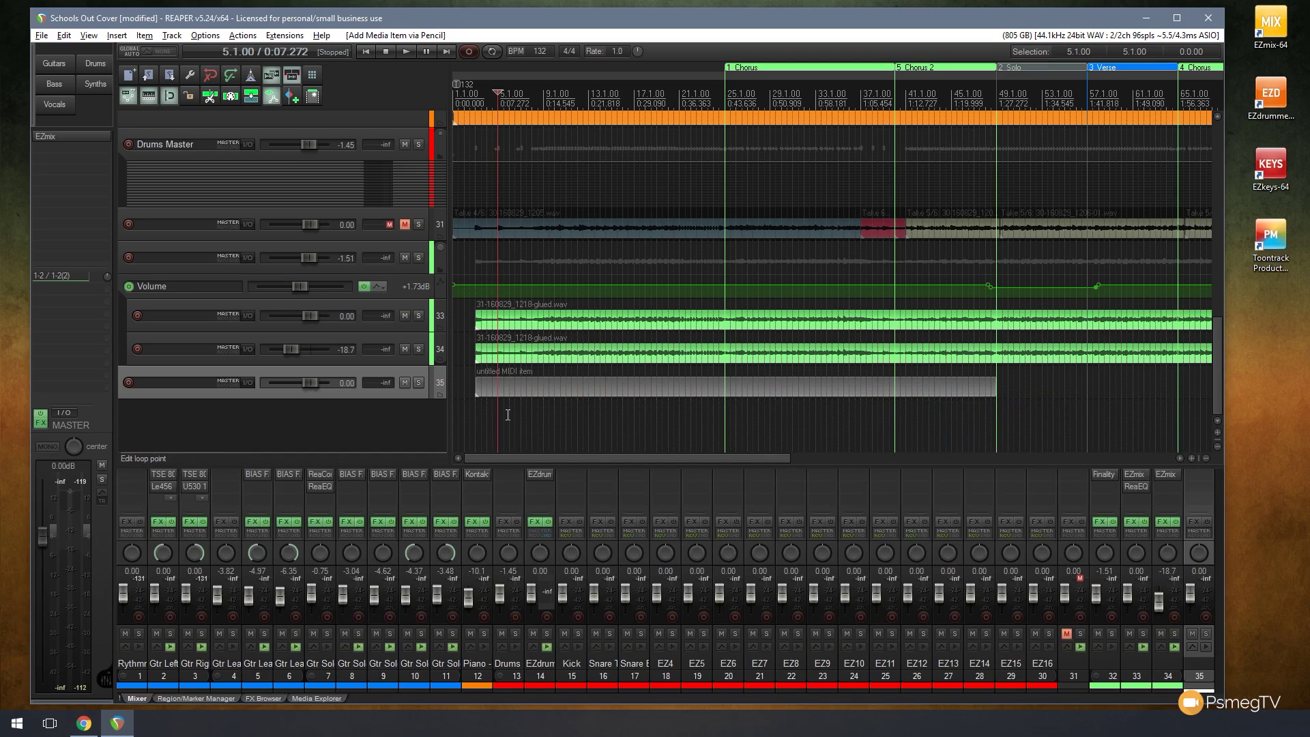
scroll(427, 406, up, 3)
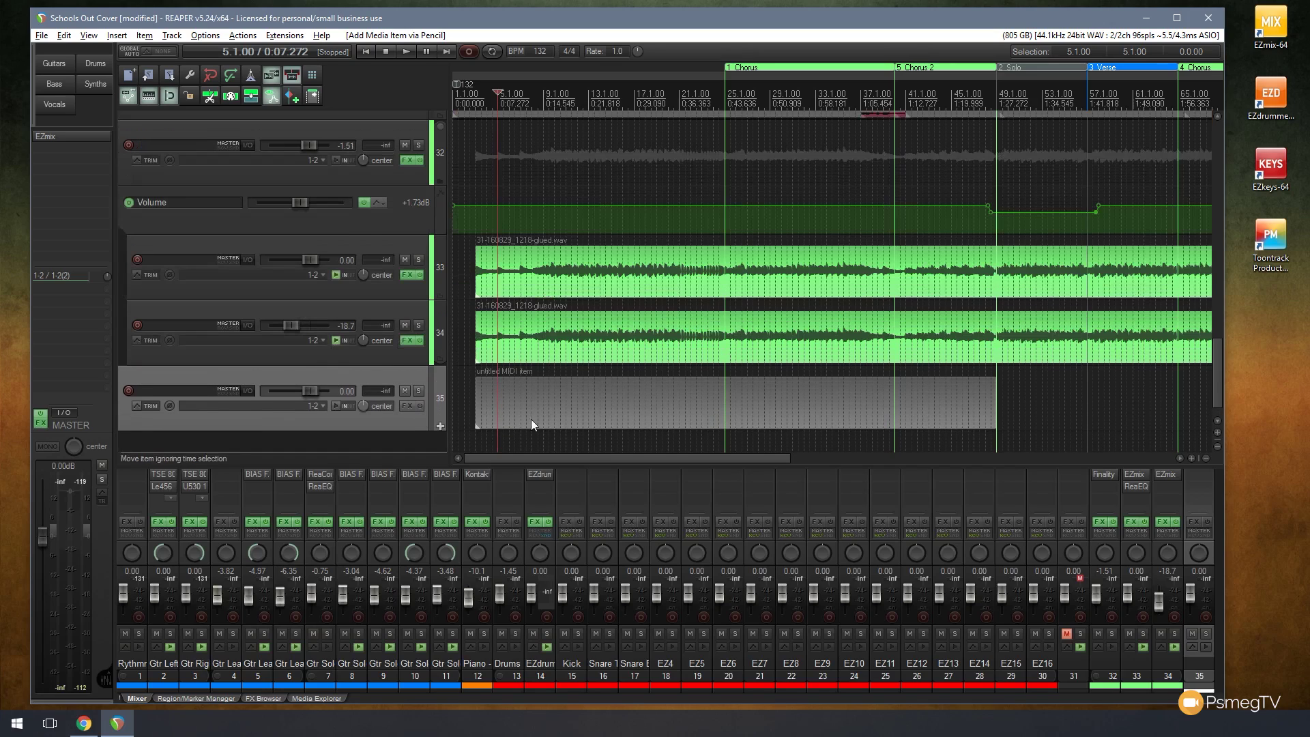